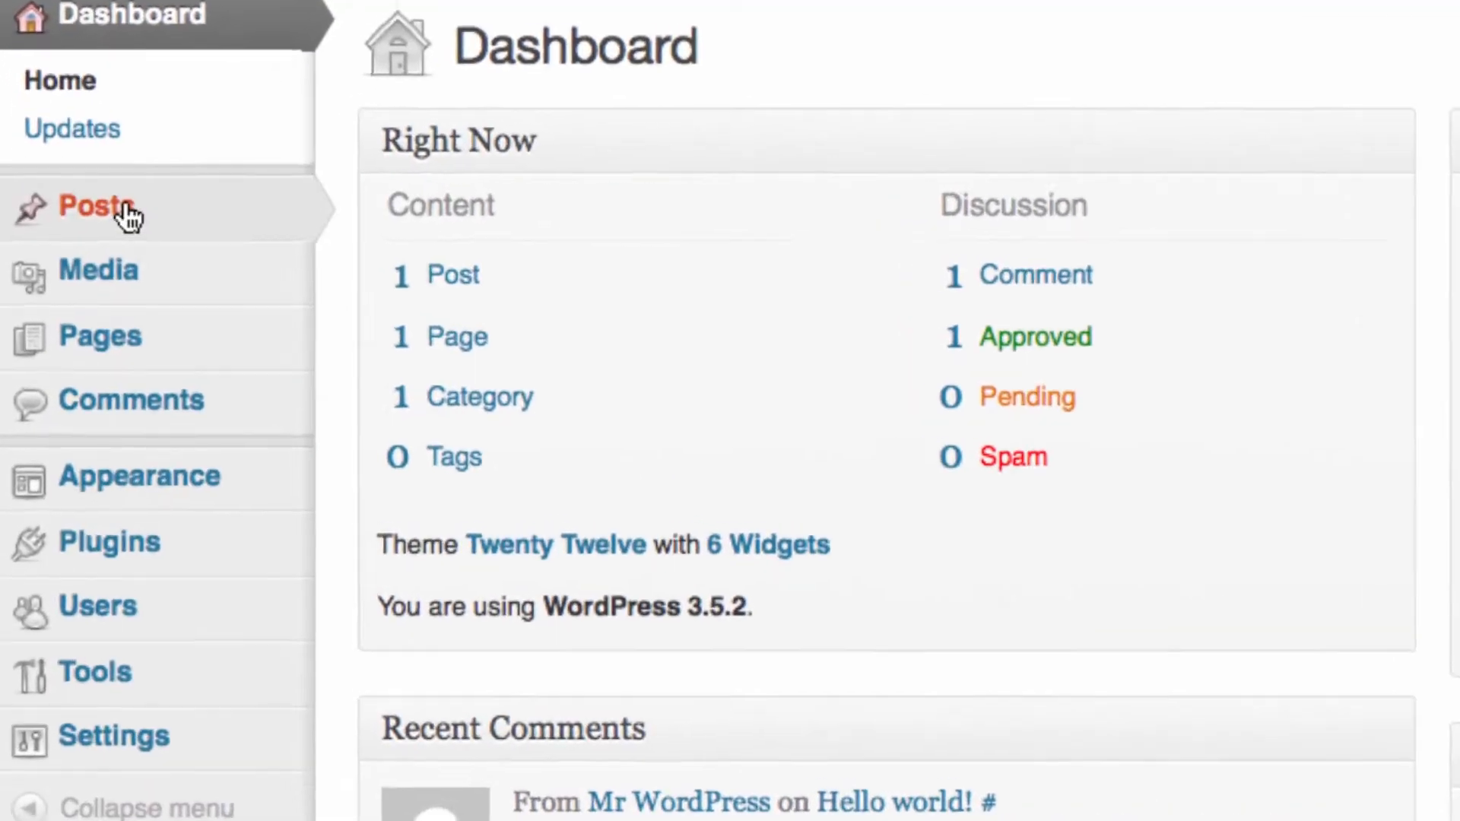
- Create a new post titled "Our First Blog Post" and paste the copied Lorem ipsum text as its body
{"action": "mouse_move", "coordinate": [124, 198]}
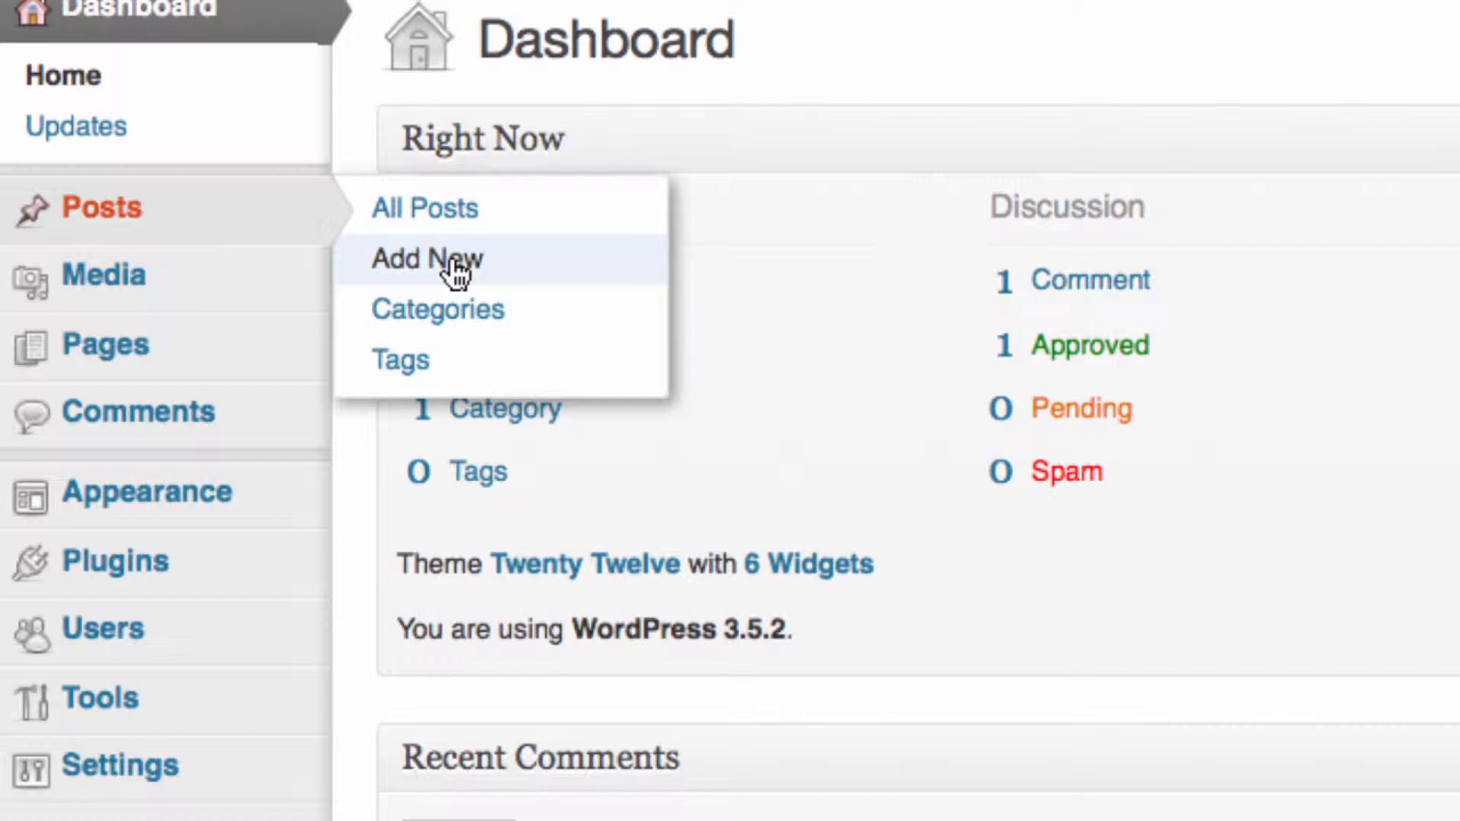
{"action": "mouse_move", "coordinate": [646, 47]}
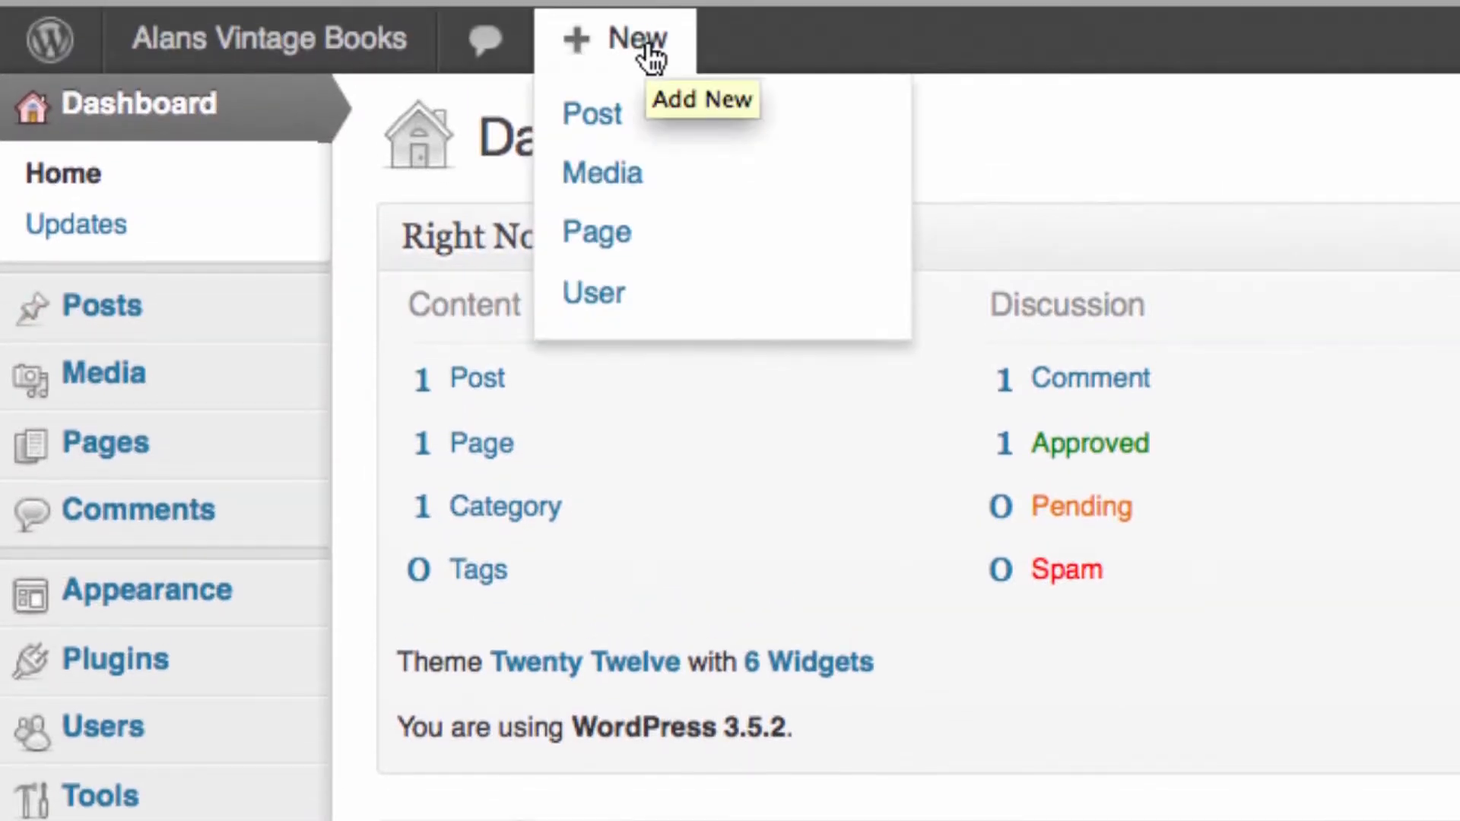
{"action": "left_click", "coordinate": [642, 120]}
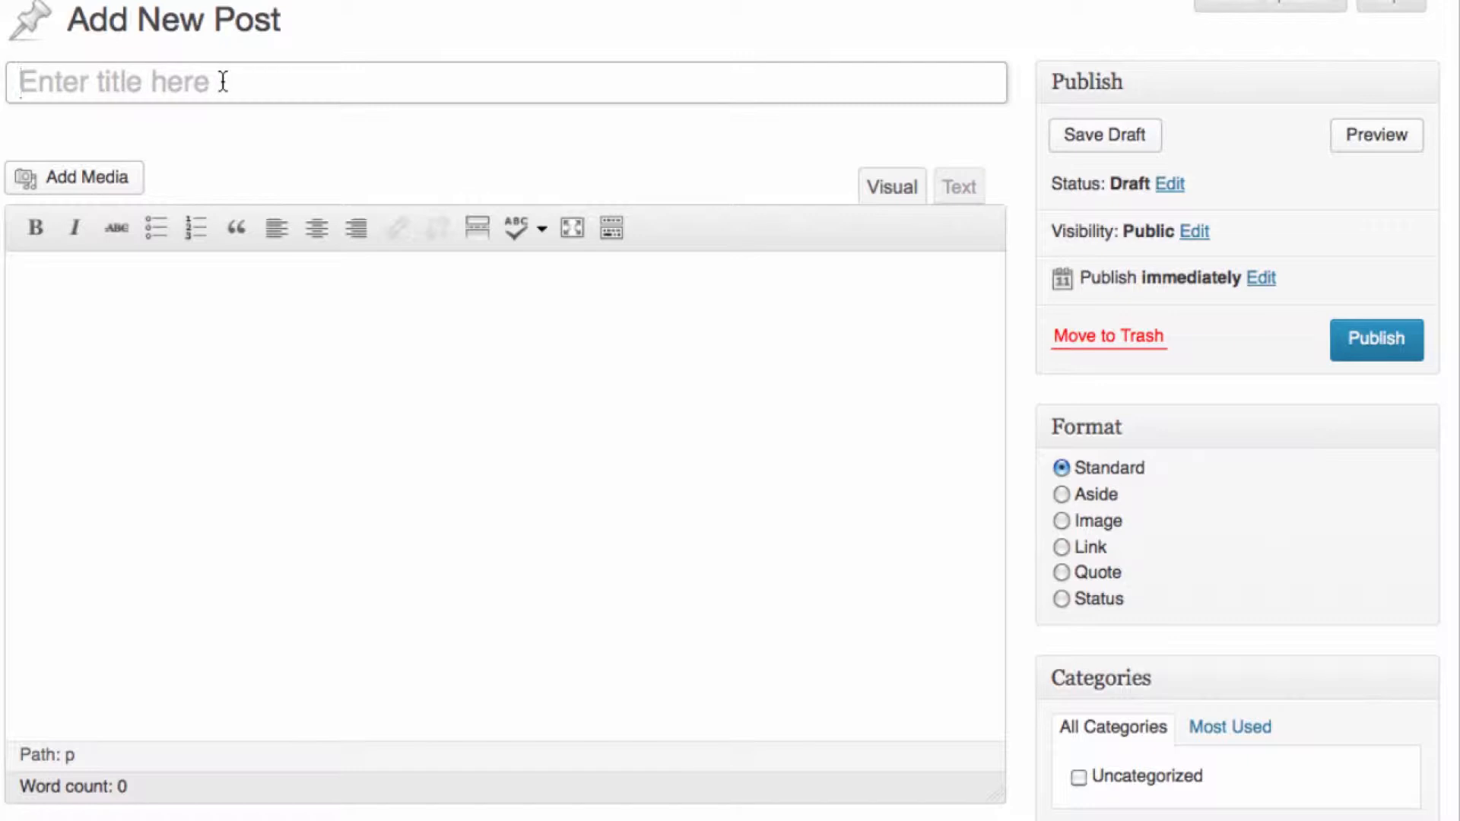
{"action": "left_click_drag", "start_coordinate": [33, 87], "coordinate": [199, 88]}
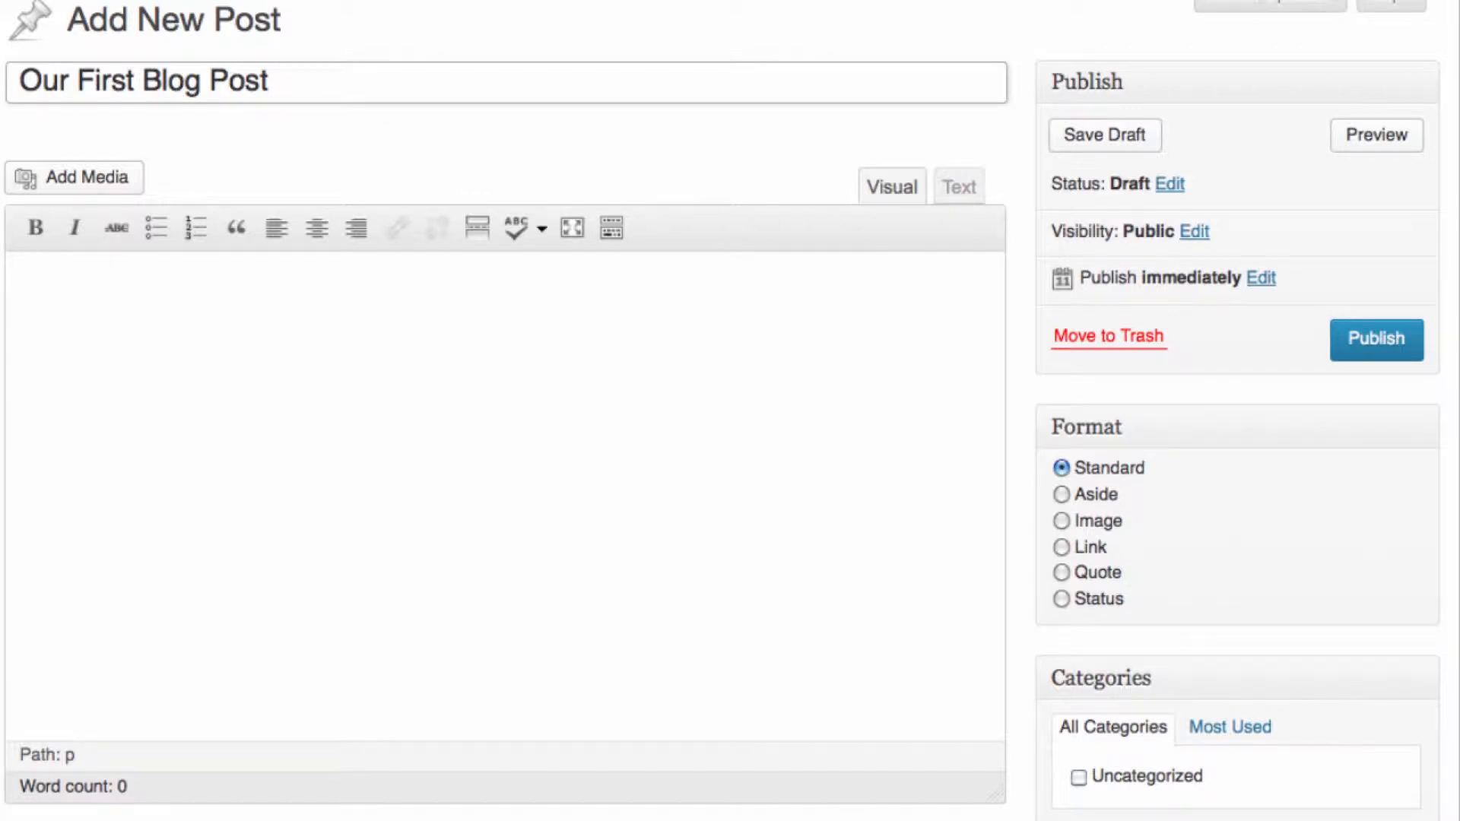
{"action": "key", "text": "Tab"}
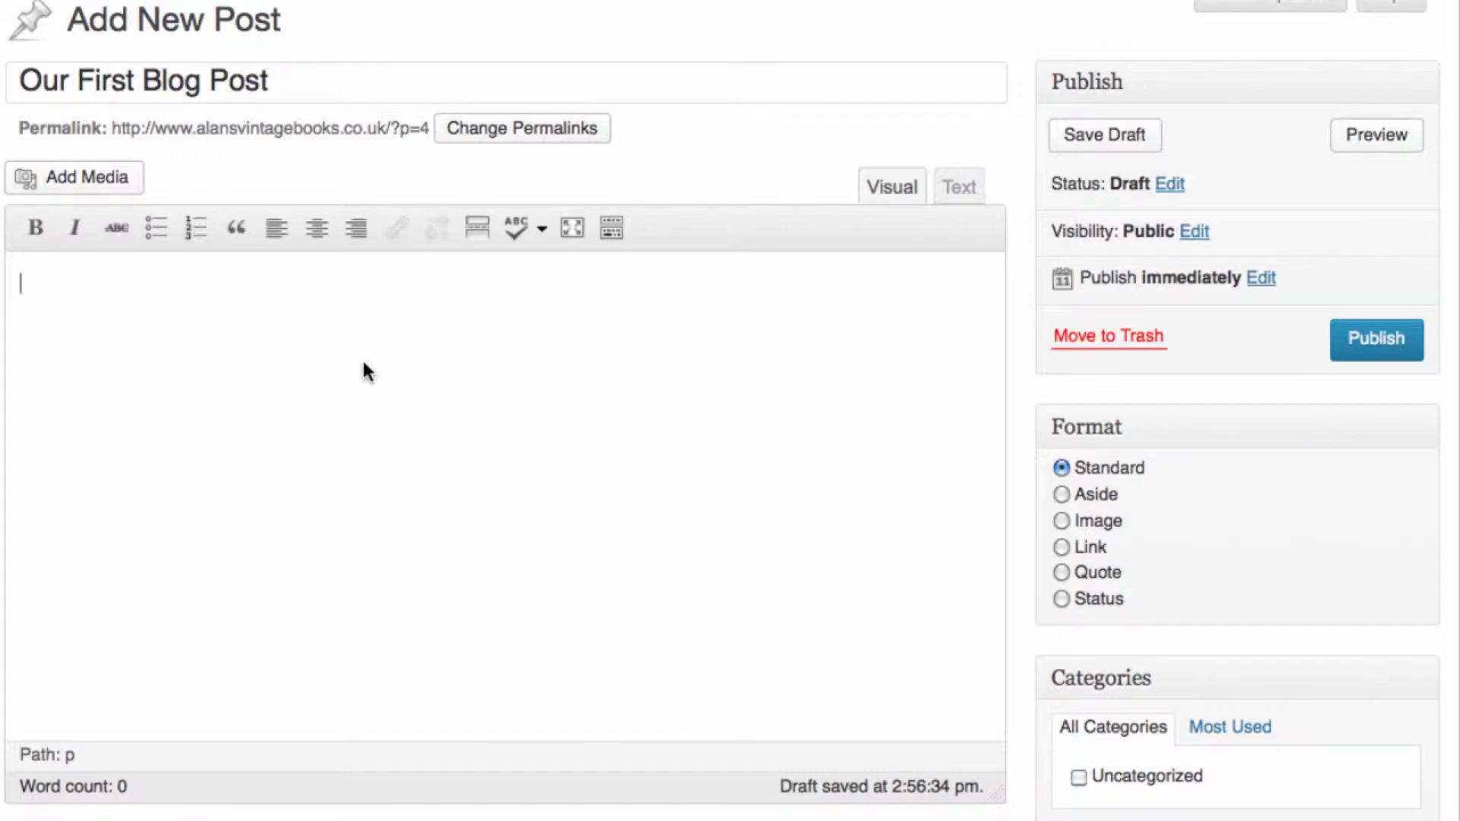
{"action": "key", "text": "ctrl+v"}
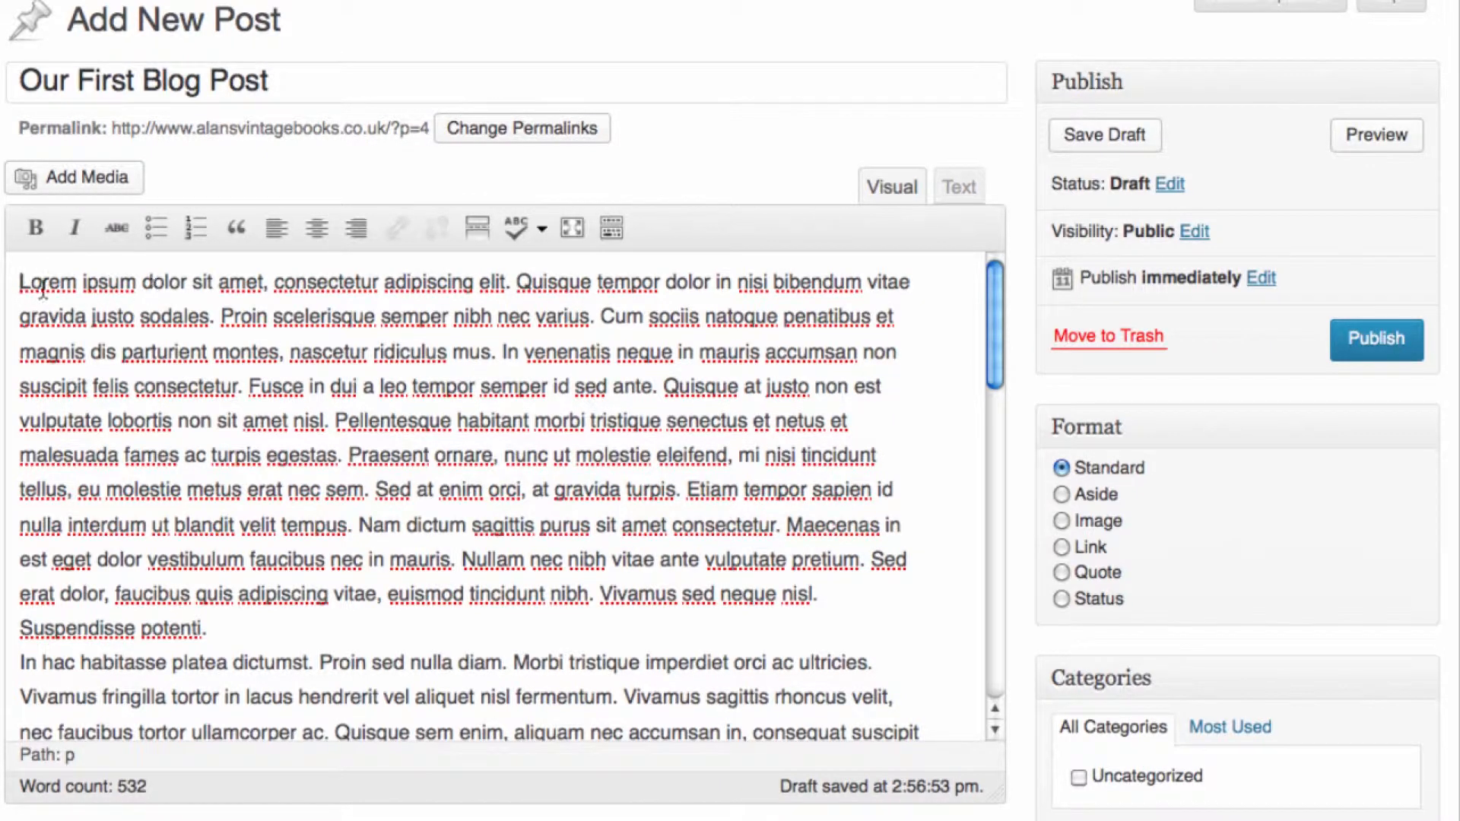
- Upload 6a00e54ed3c60a88330120a58a2d61970c-400wi.jpg from the product images folder for insertion at the start of the post's text
{"action": "left_click", "coordinate": [17, 281]}
{"action": "left_click", "coordinate": [46, 185]}
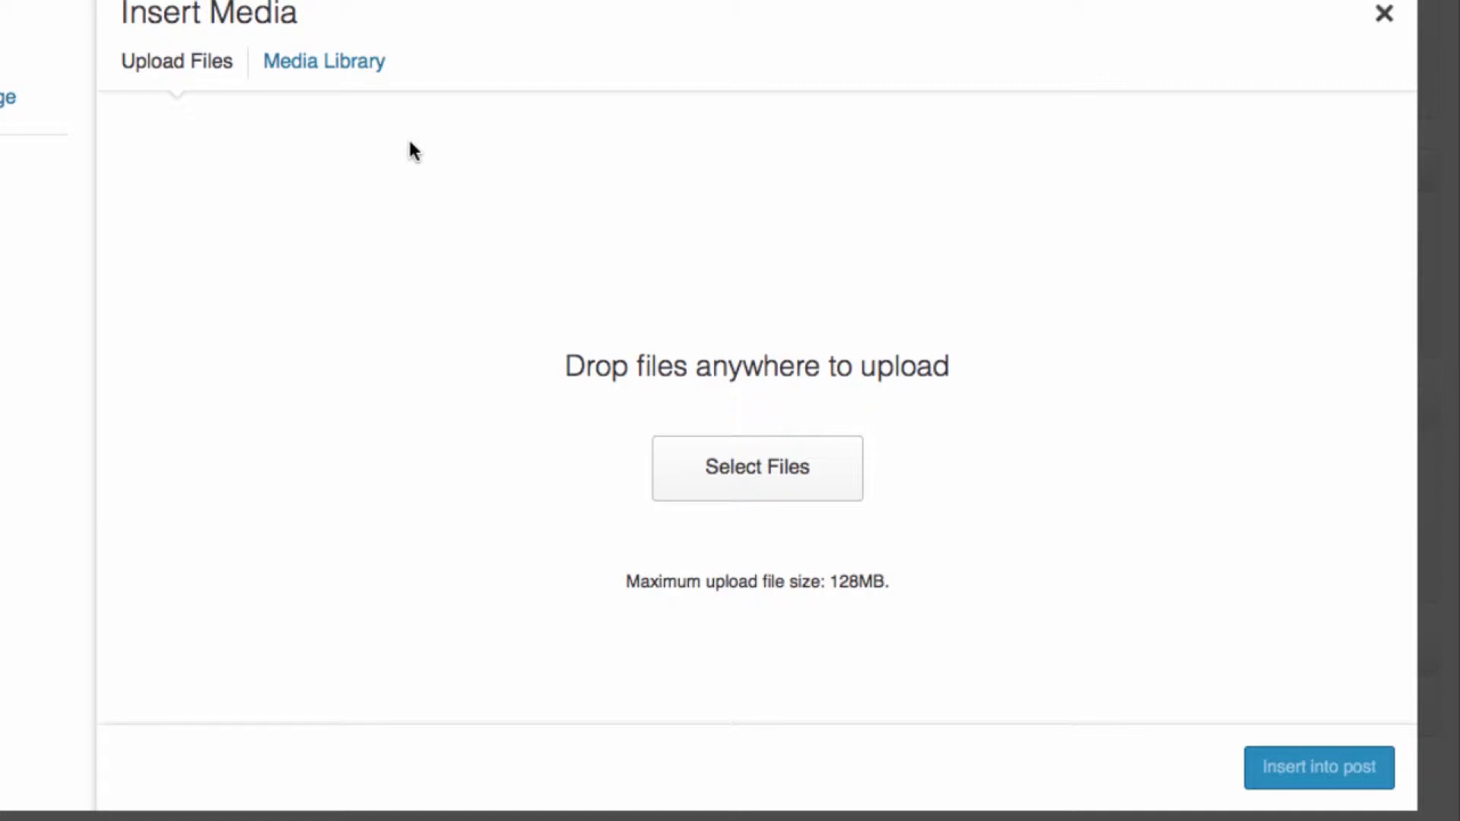
{"action": "left_click", "coordinate": [329, 73]}
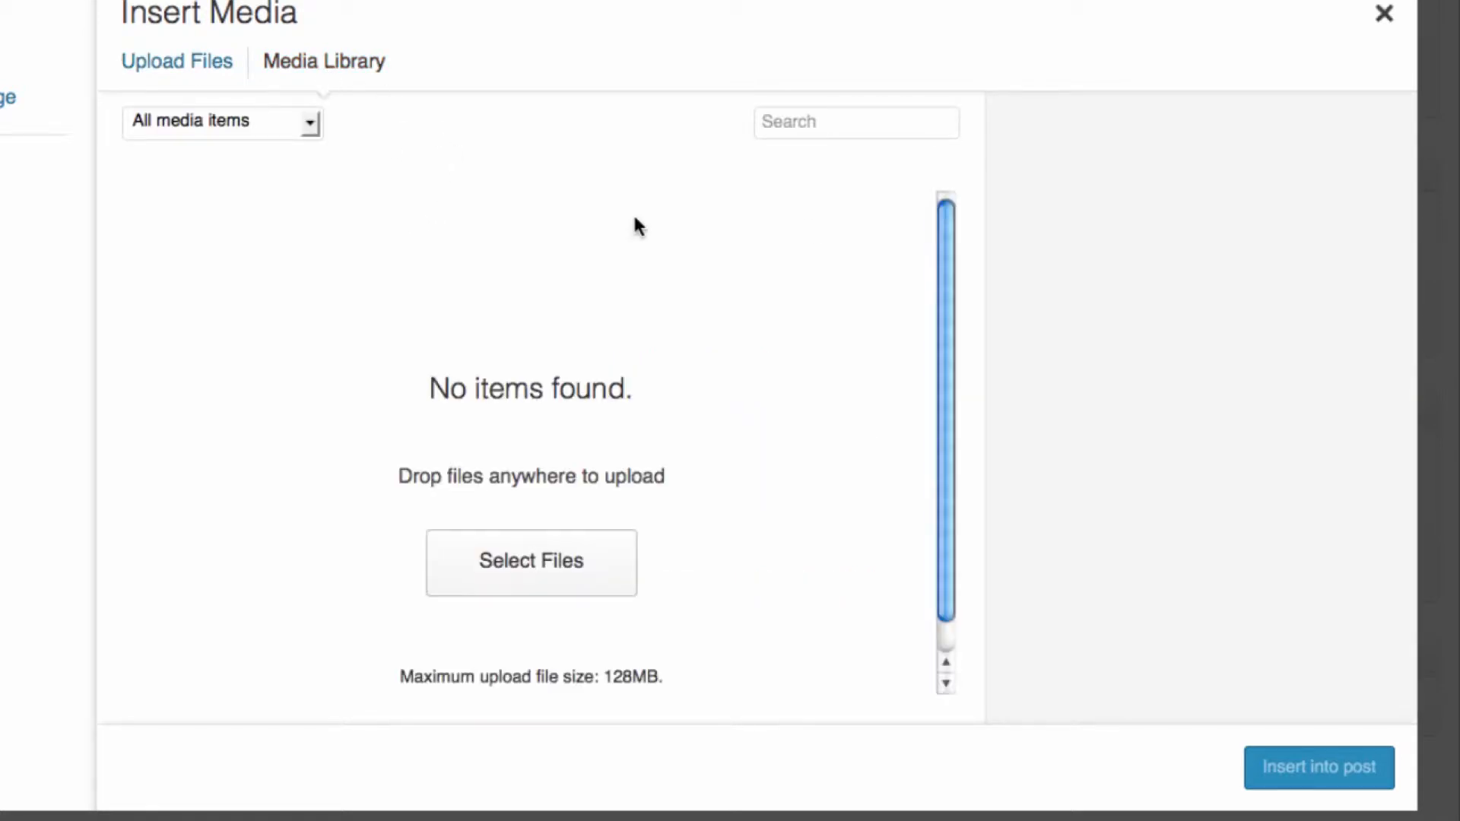
{"action": "left_click", "coordinate": [221, 70]}
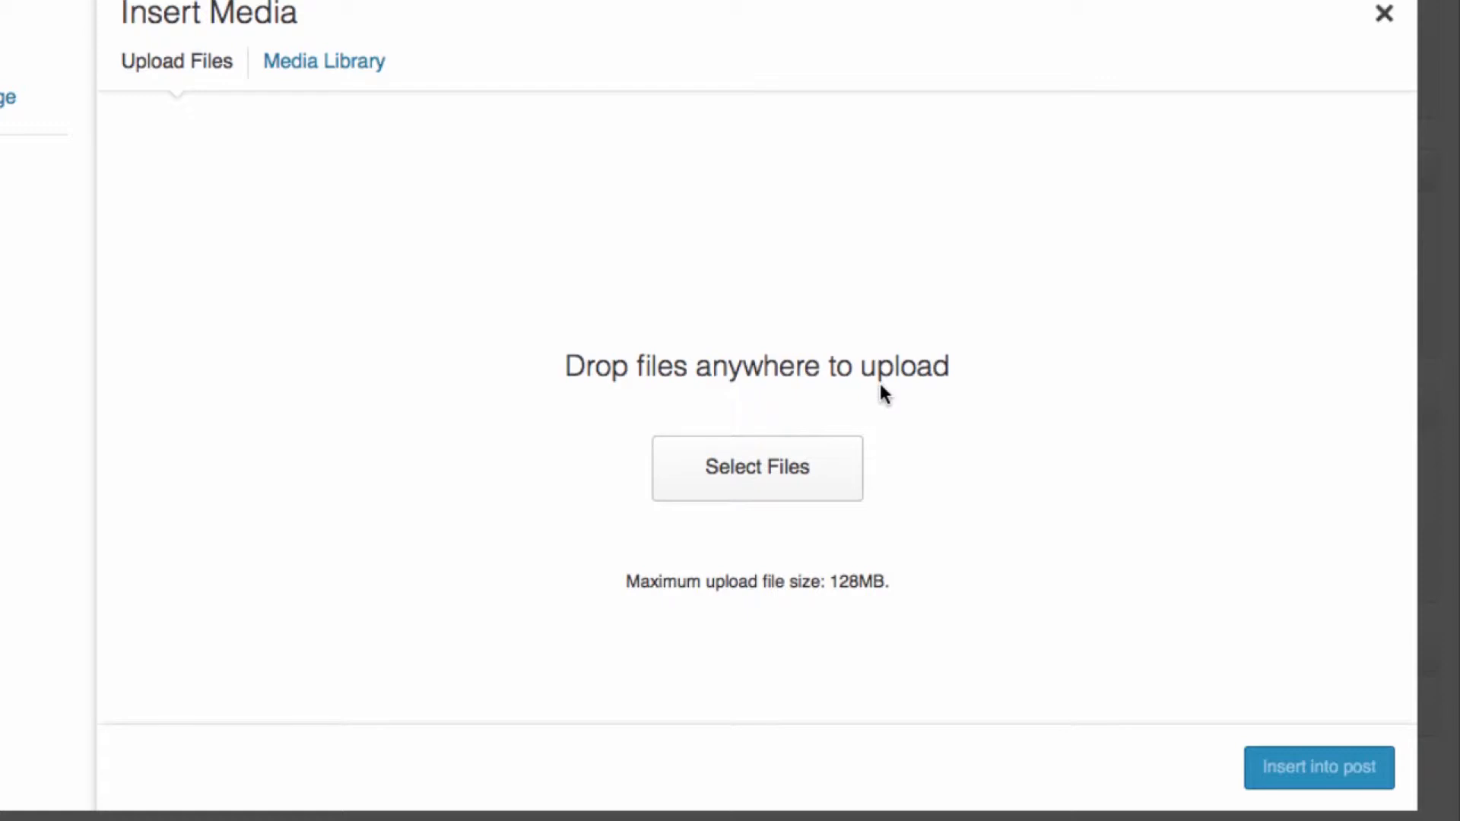
{"action": "left_click", "coordinate": [1141, 818]}
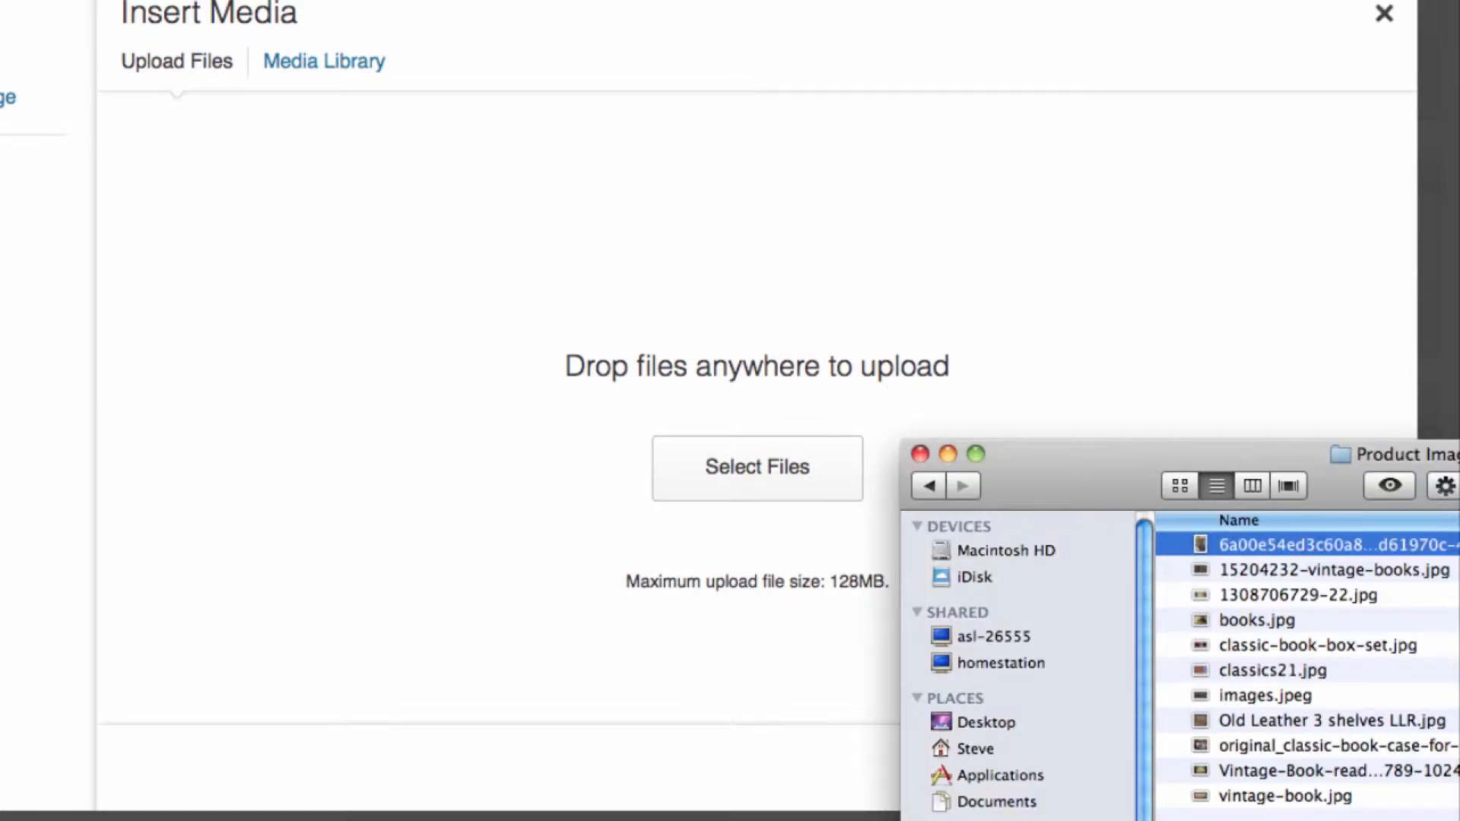
{"action": "left_click_drag", "start_coordinate": [1270, 546], "coordinate": [681, 362]}
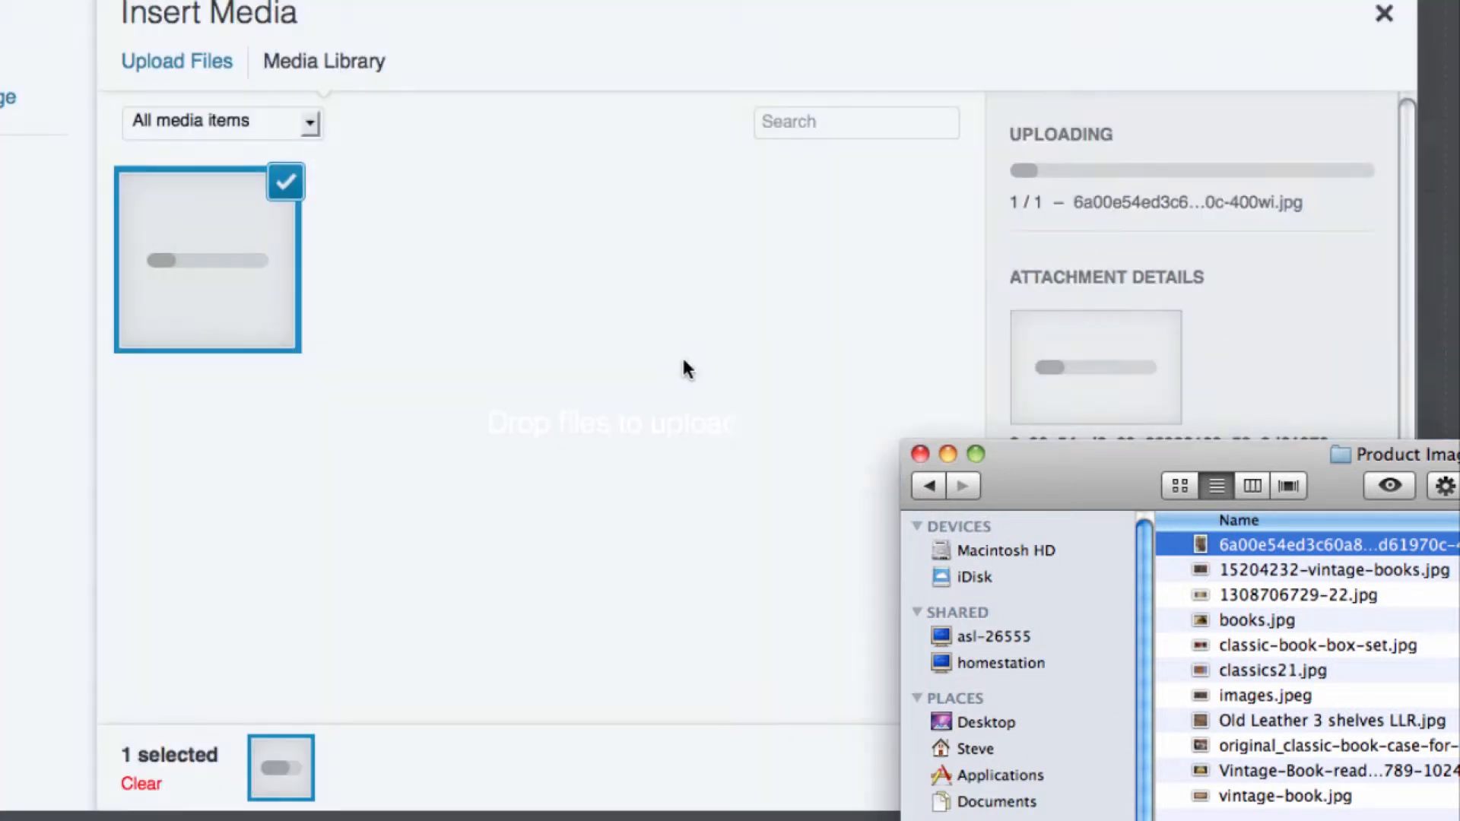
{"action": "left_click", "coordinate": [913, 366]}
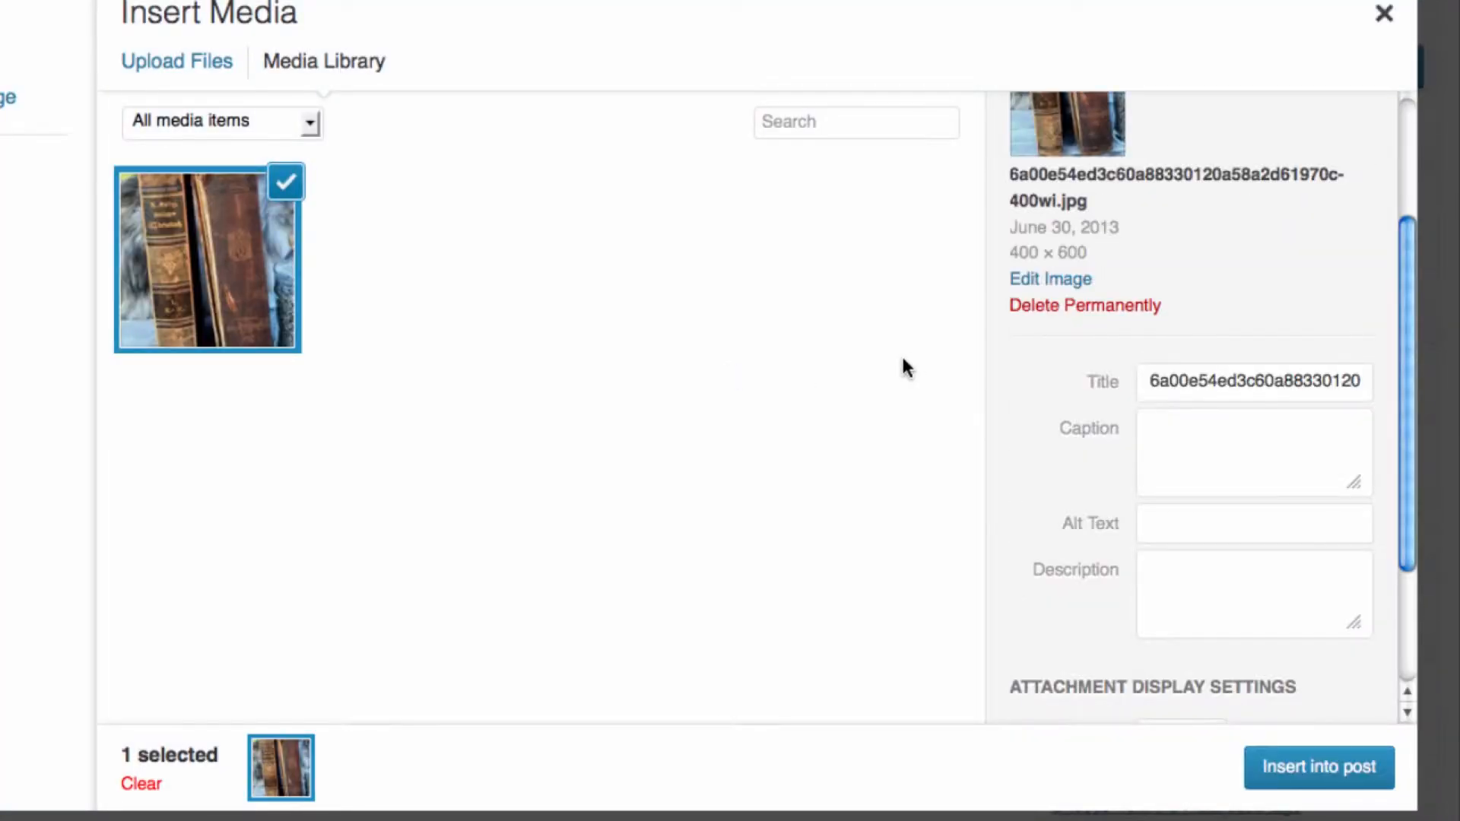
- Set both the title and the alt text of the uploaded image to "Vintage Books"
{"action": "scroll", "coordinate": [1409, 194], "scroll_direction": "up", "scroll_amount": 5}
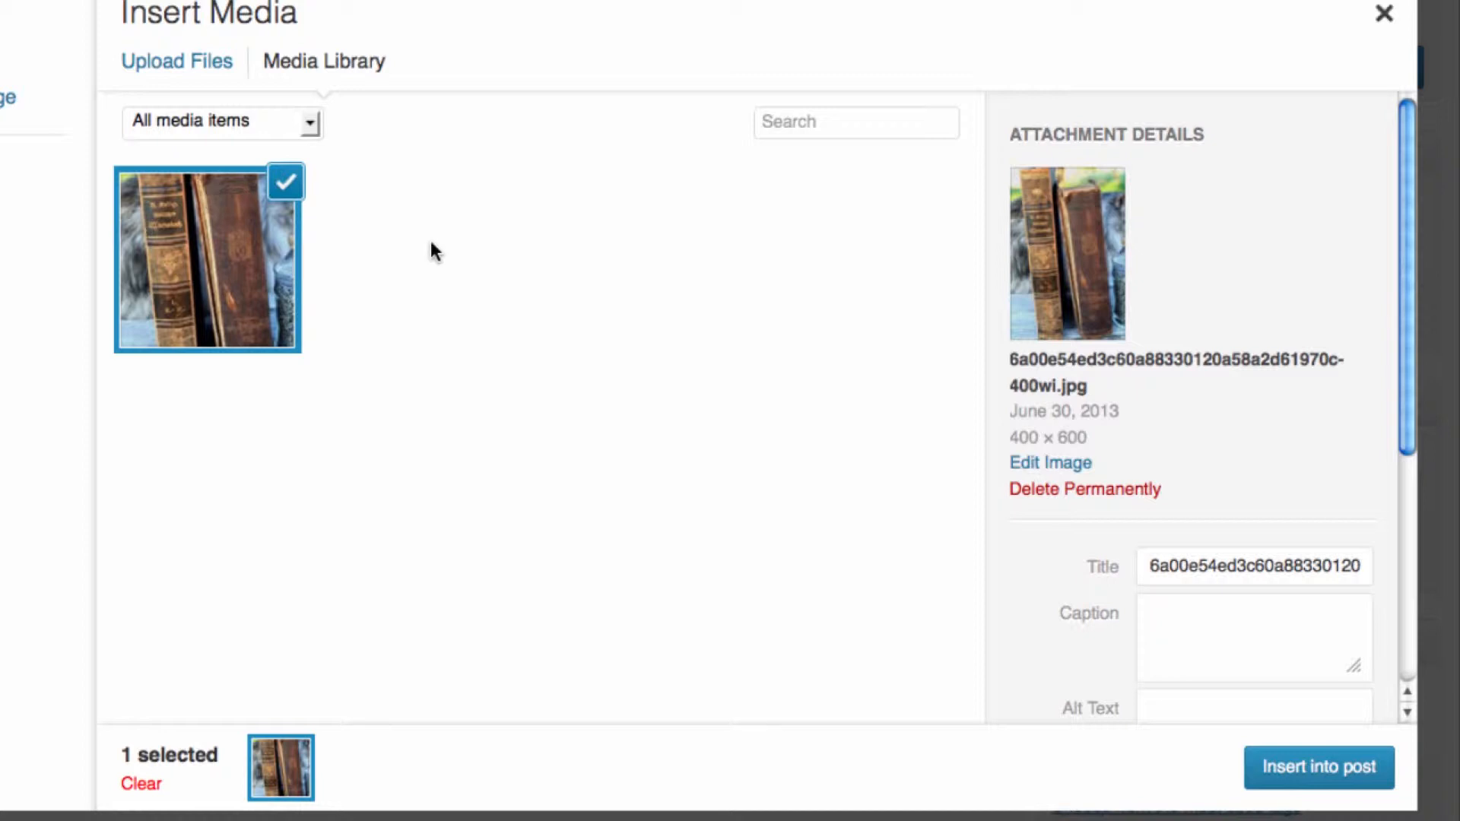
{"action": "scroll", "coordinate": [1150, 238], "scroll_direction": "down", "scroll_amount": 3}
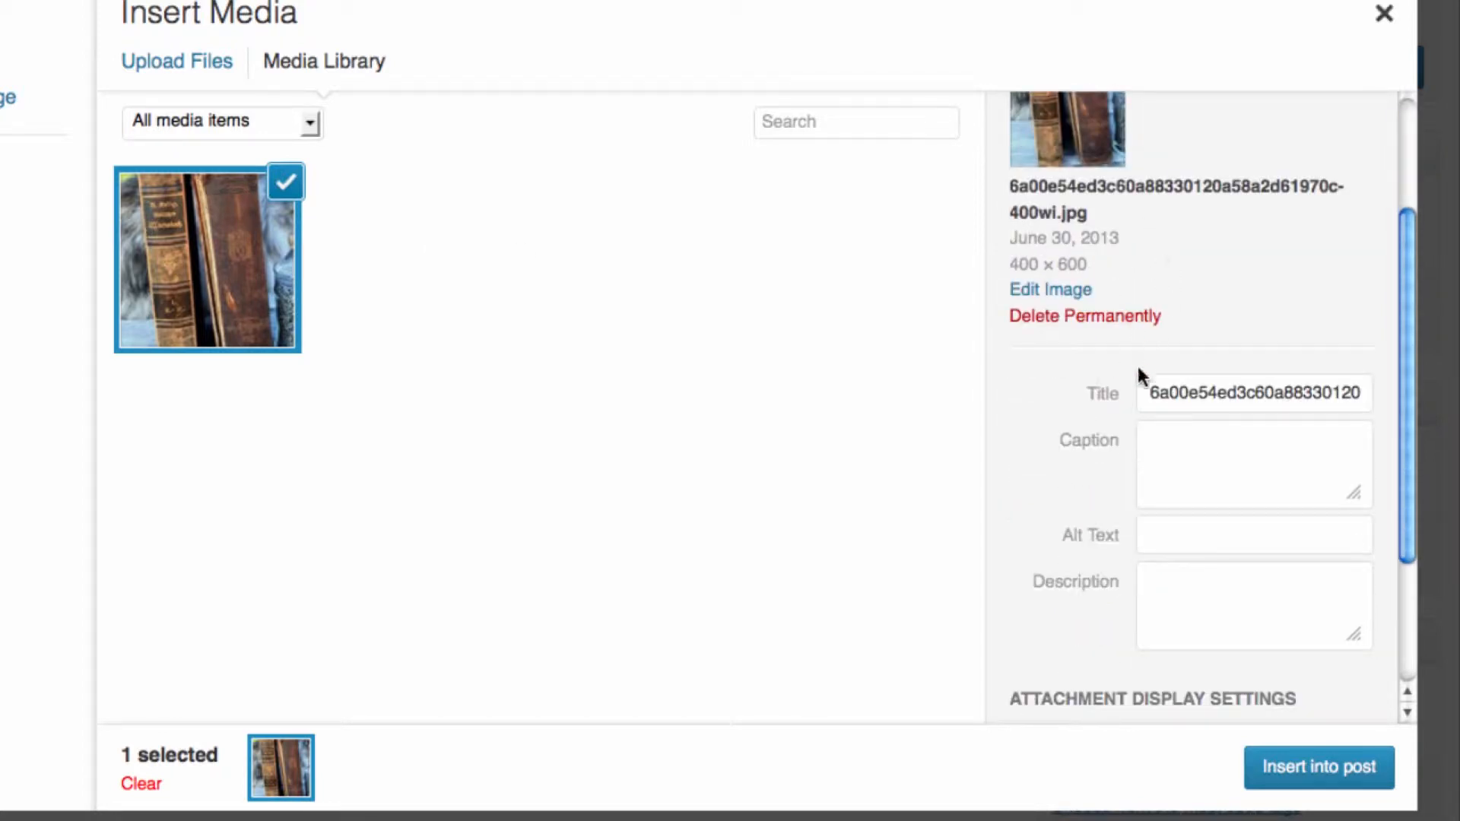
{"action": "left_click", "coordinate": [1148, 393]}
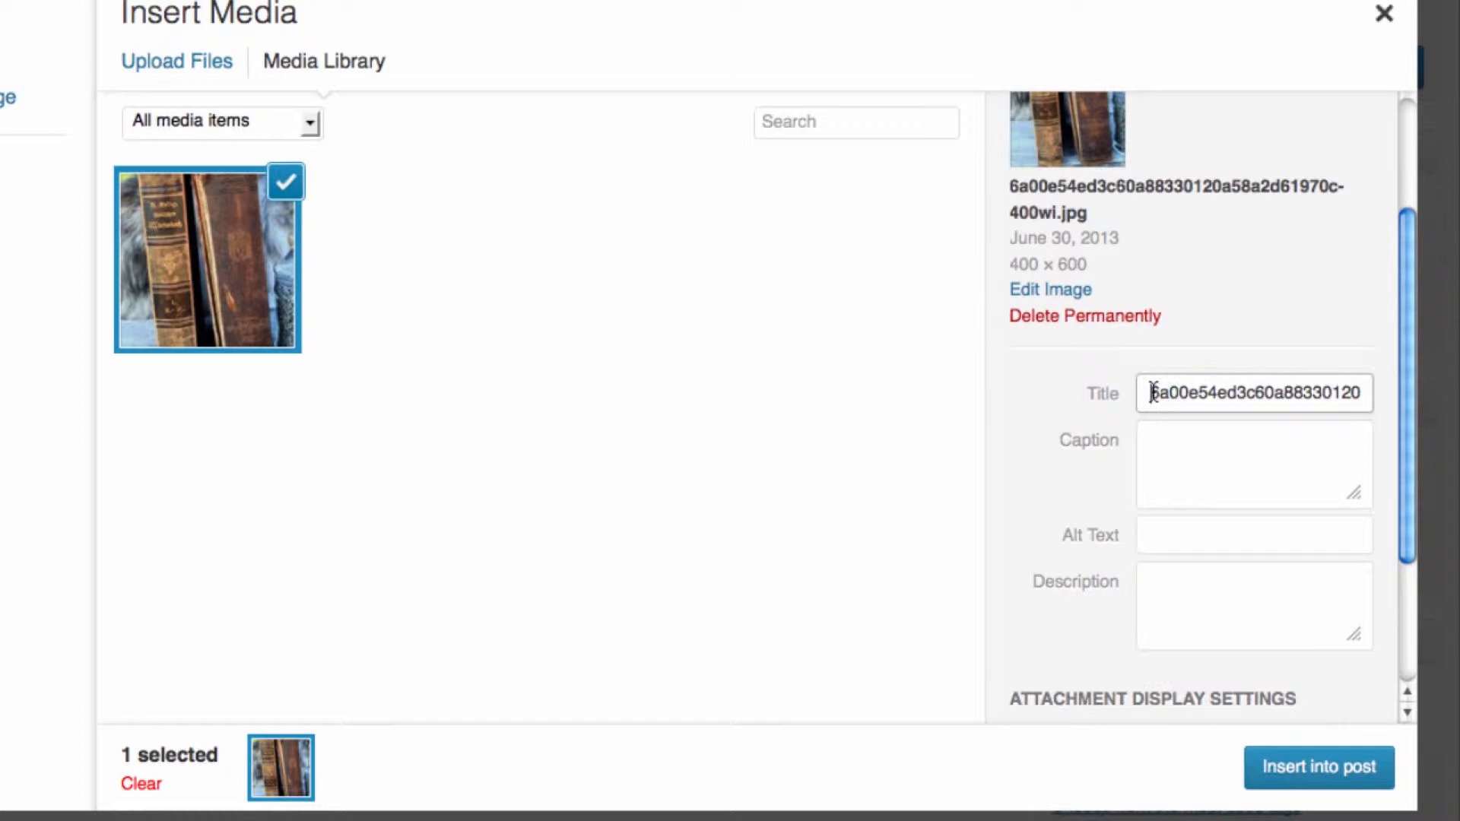
{"action": "left_click_drag", "start_coordinate": [1154, 392], "coordinate": [1378, 392]}
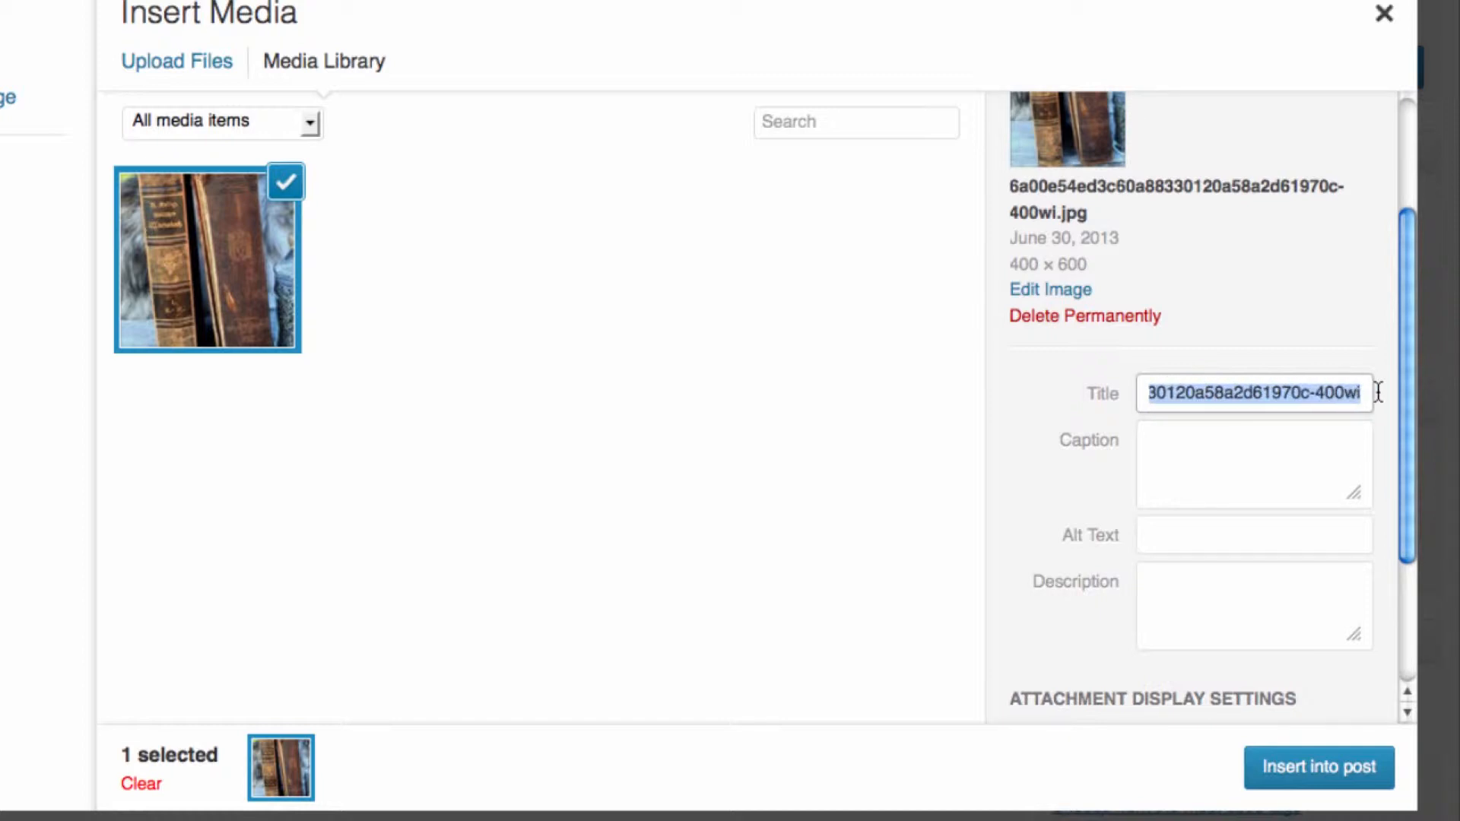
{"action": "type", "text": "Vintage Books"}
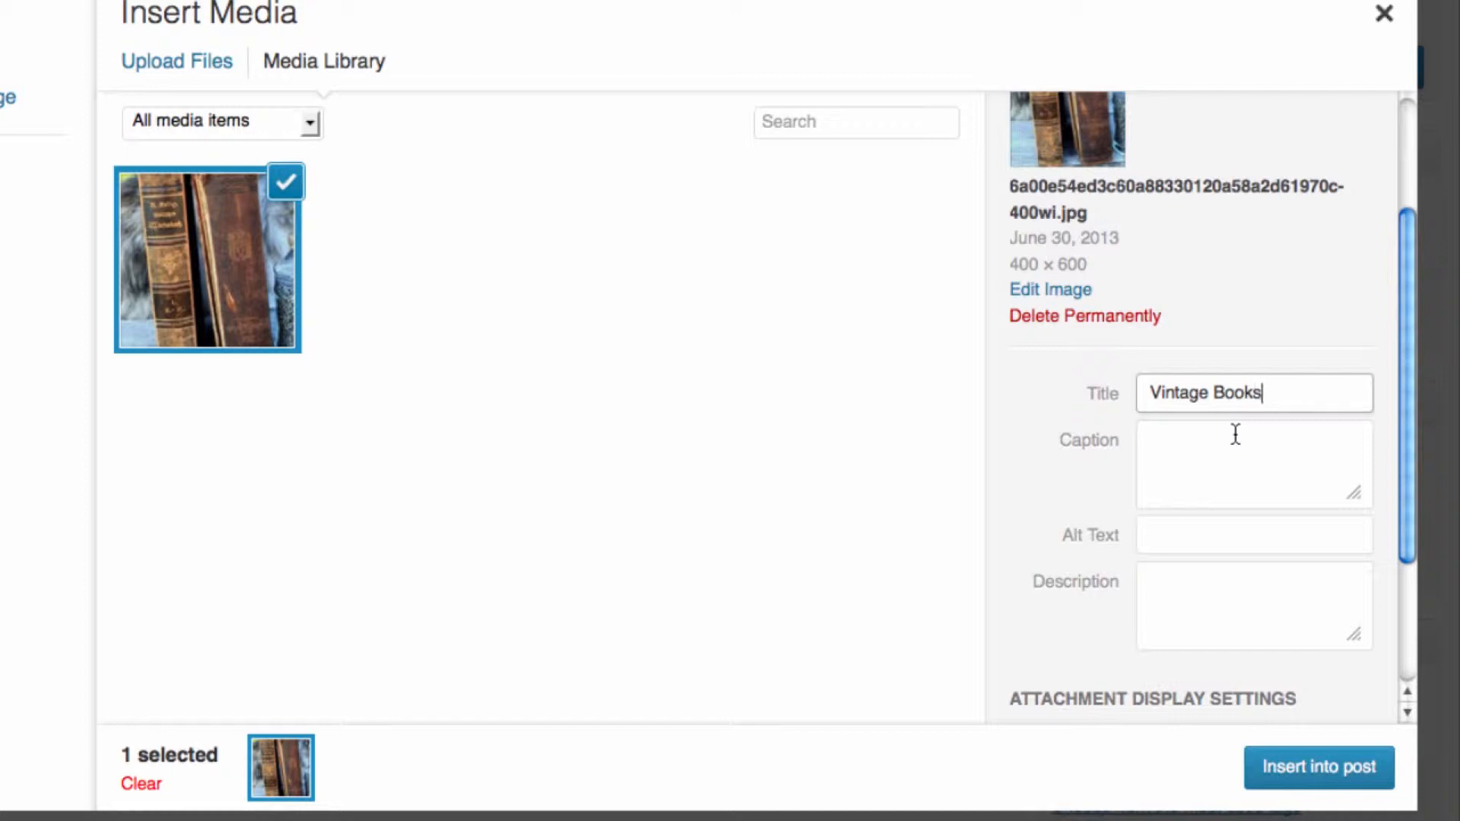
{"action": "left_click", "coordinate": [1181, 534]}
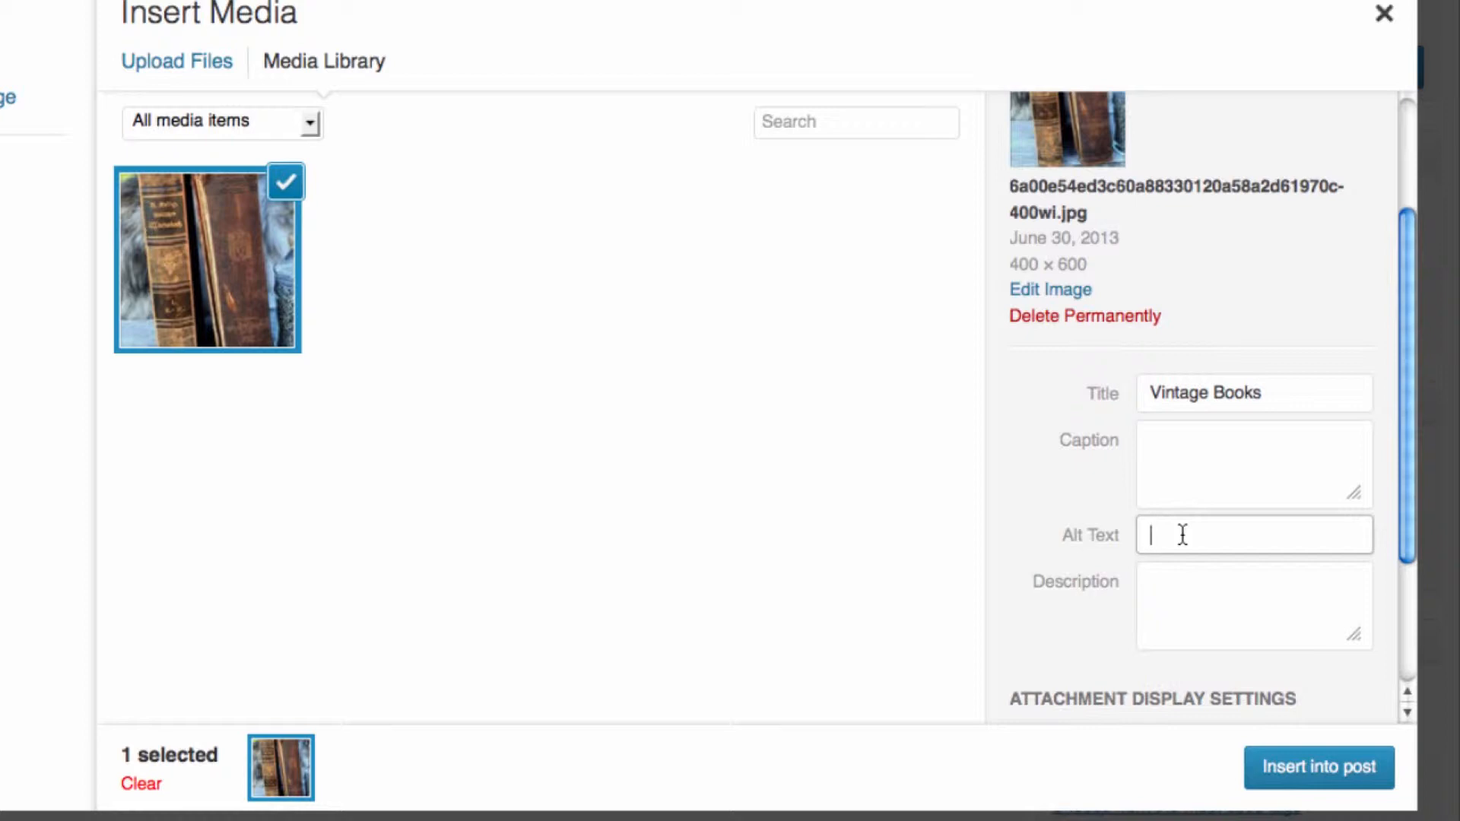
{"action": "type", "text": "Vintage Books"}
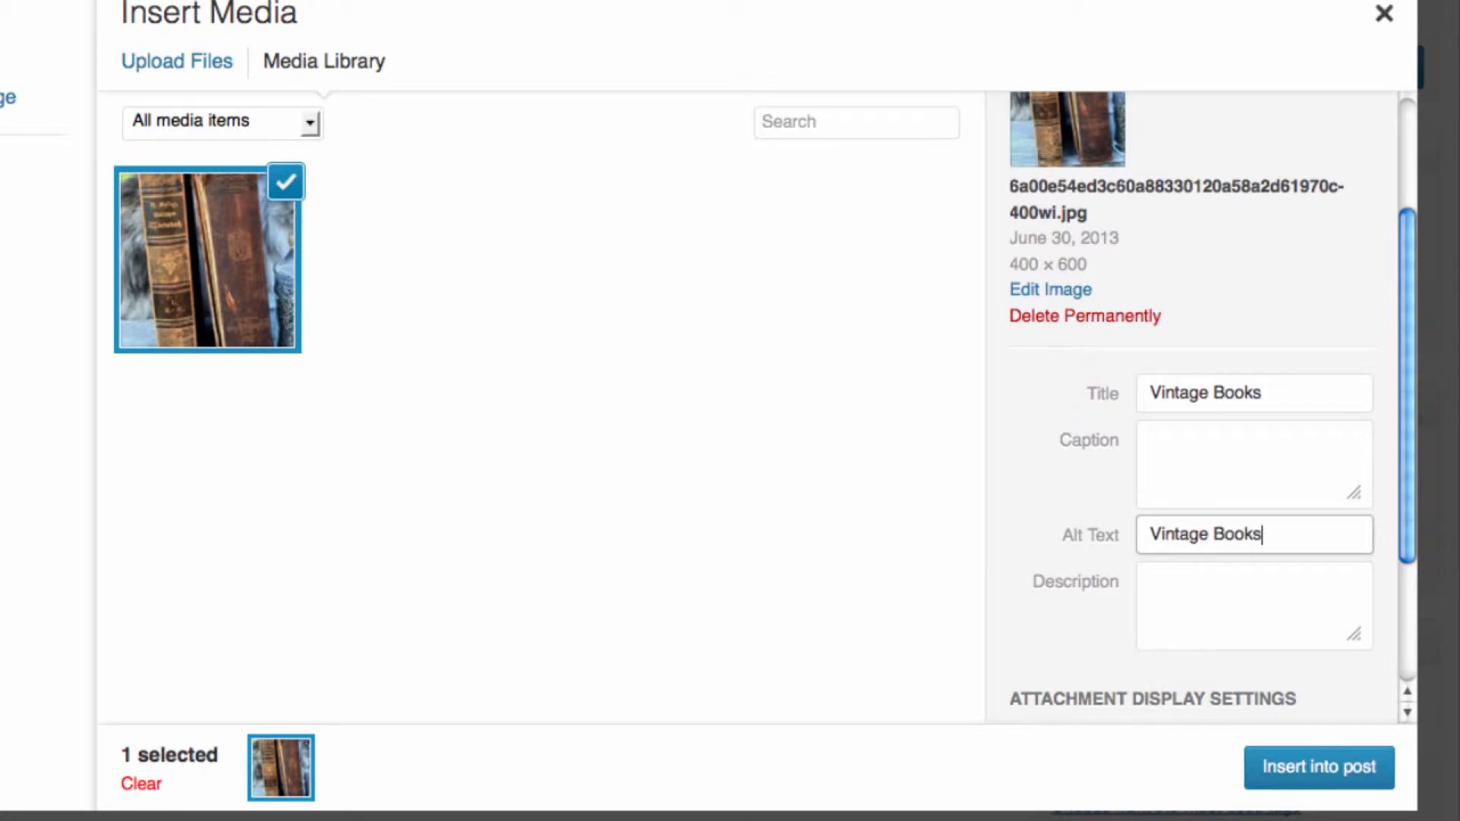
- Insert the image into the post with Left alignment, link set to None and size Medium – 200 × 300
{"action": "scroll", "coordinate": [1088, 495], "scroll_direction": "up", "scroll_amount": 3}
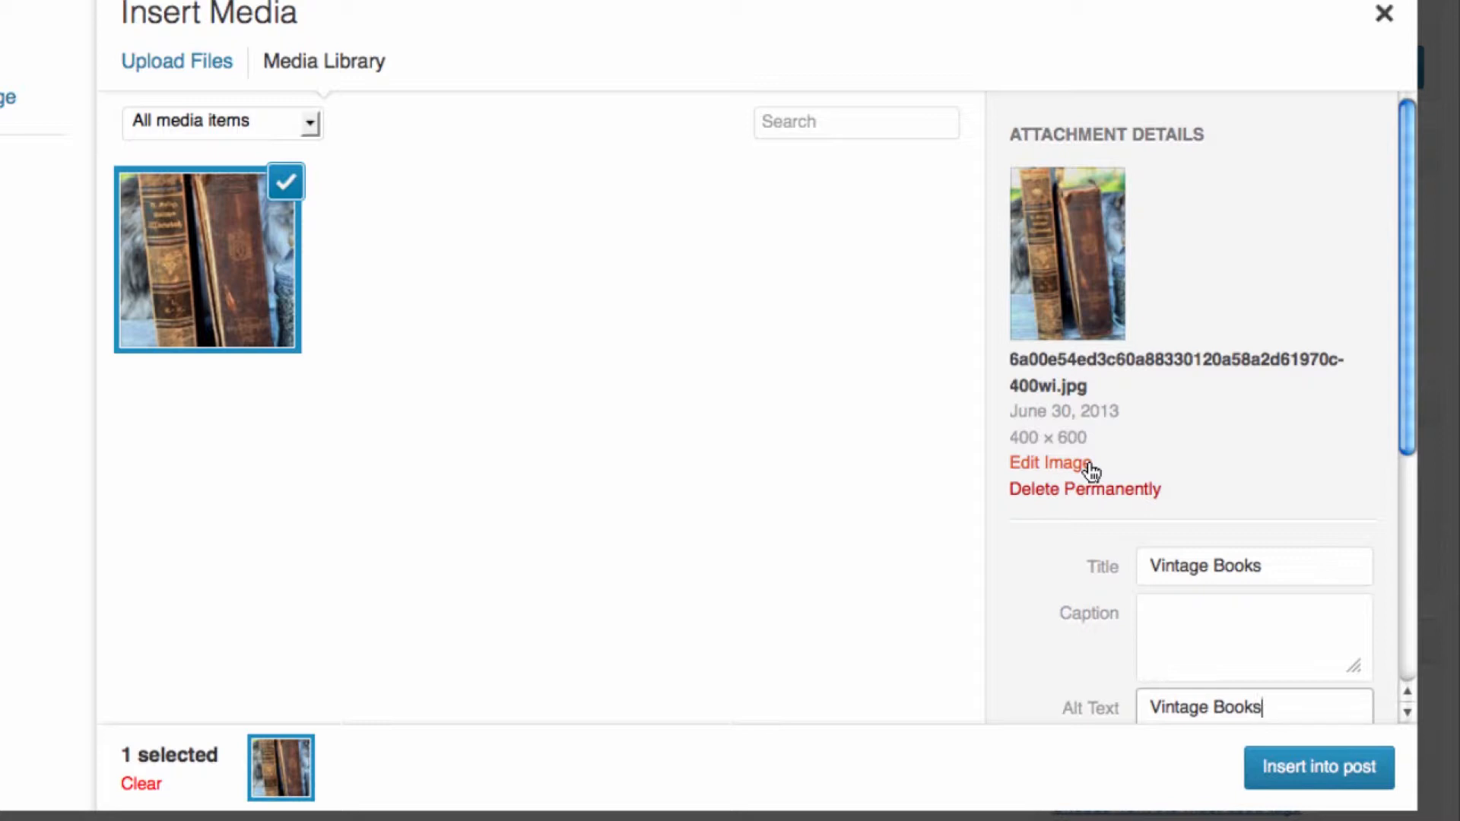
{"action": "scroll", "coordinate": [1203, 438], "scroll_direction": "down", "scroll_amount": 5}
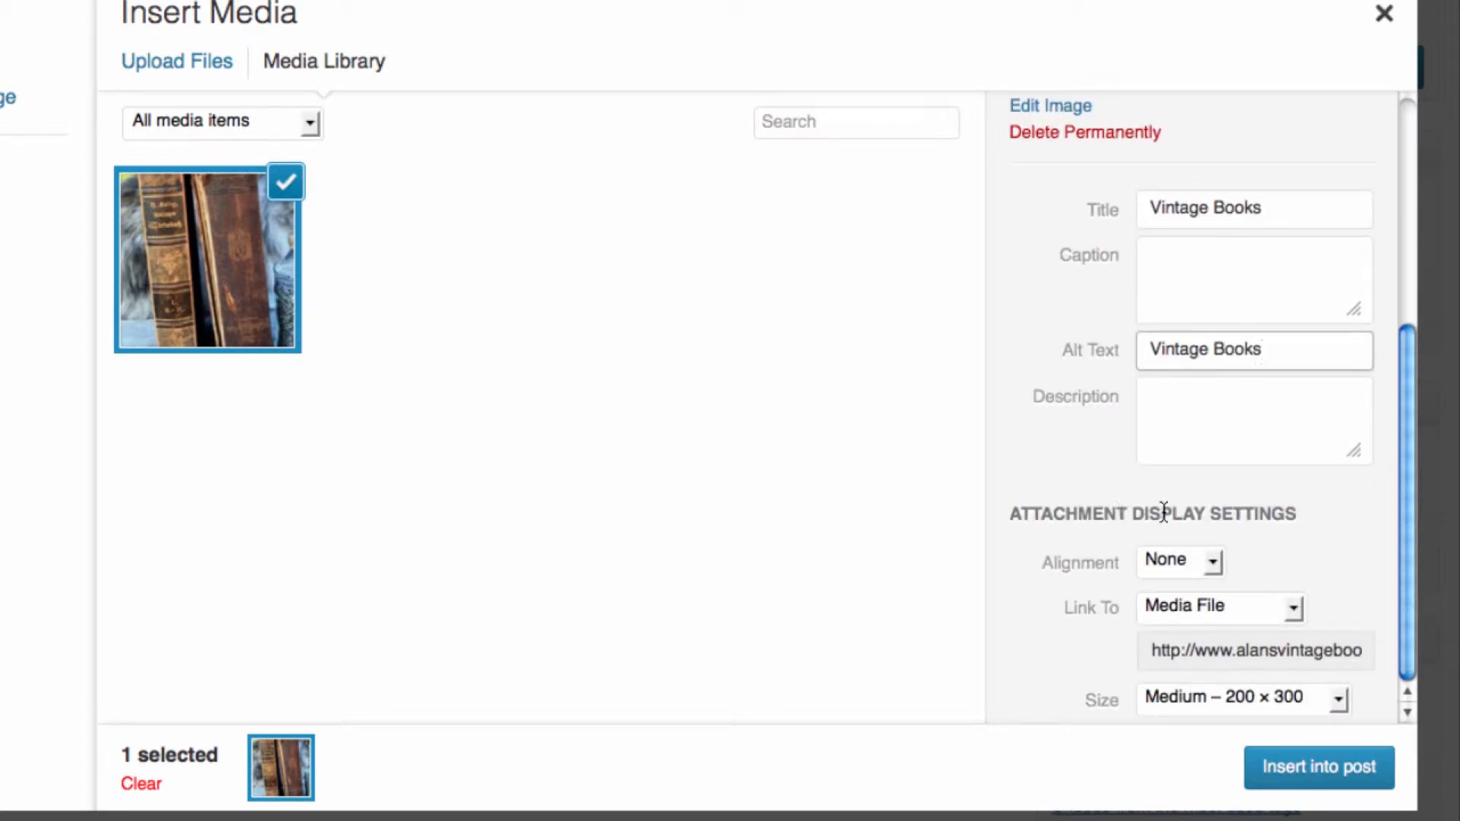
{"action": "left_click", "coordinate": [1191, 572]}
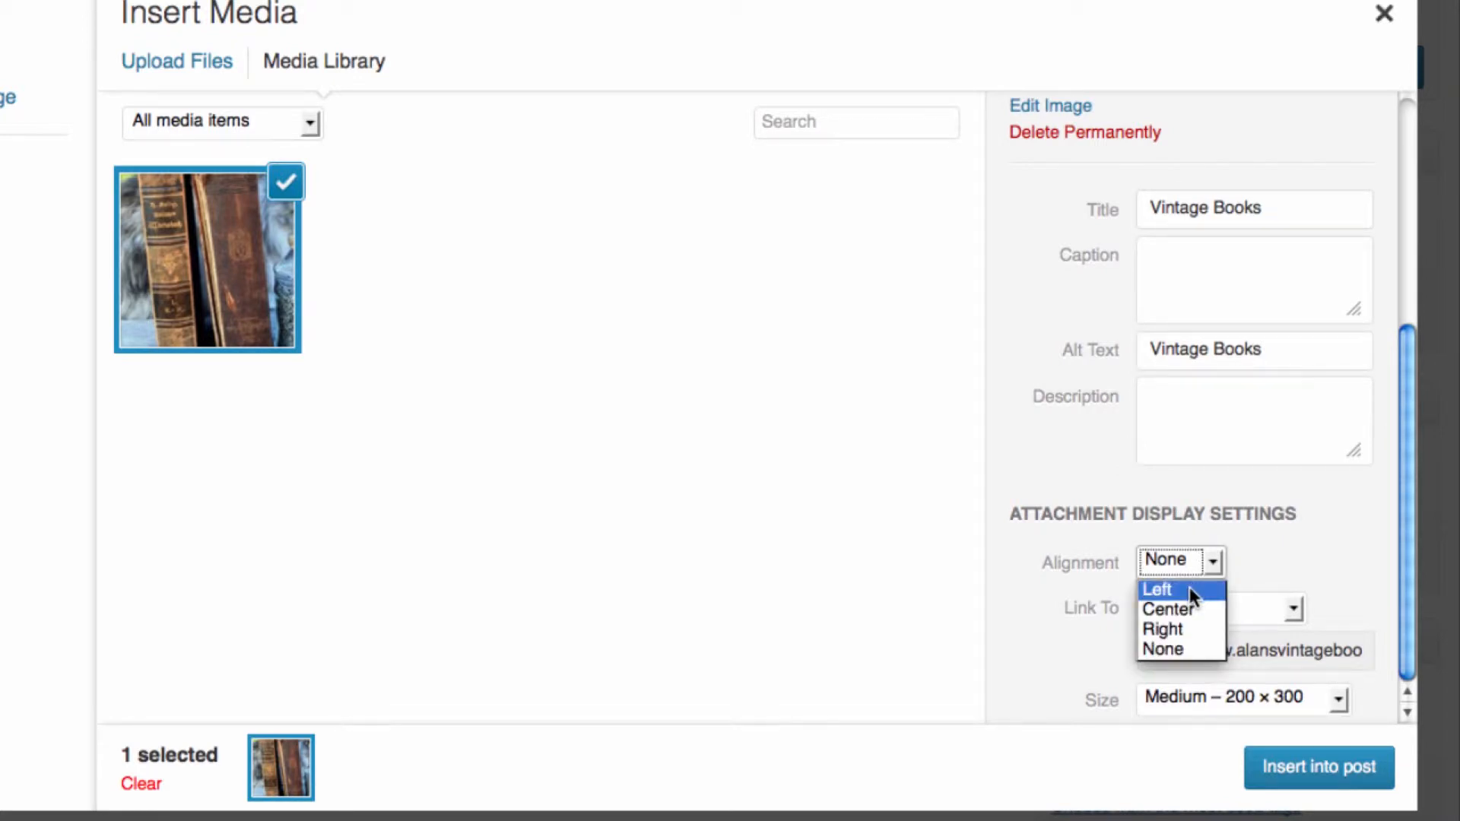
{"action": "left_click", "coordinate": [1190, 590]}
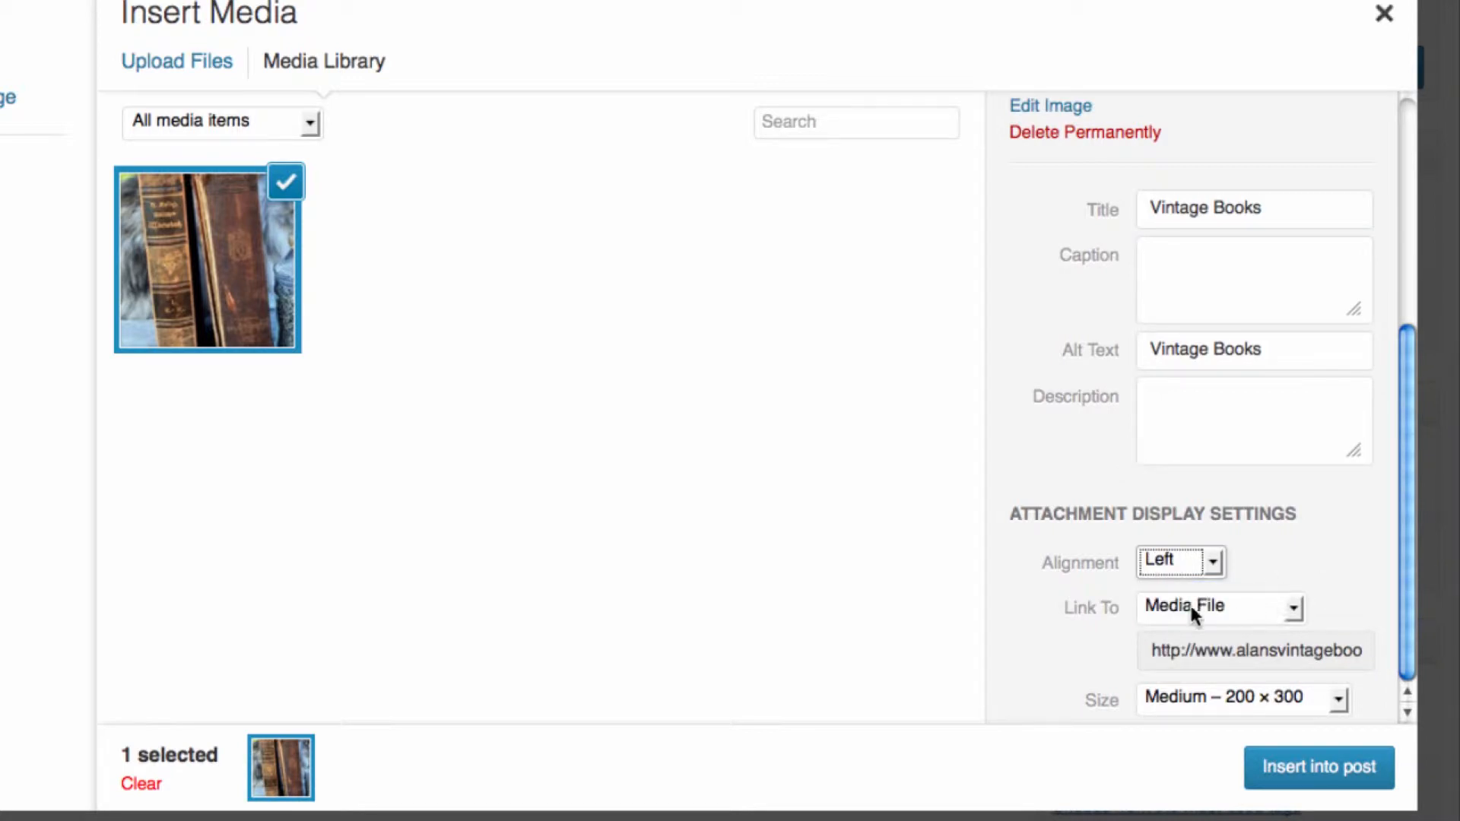
{"action": "left_click", "coordinate": [1235, 608]}
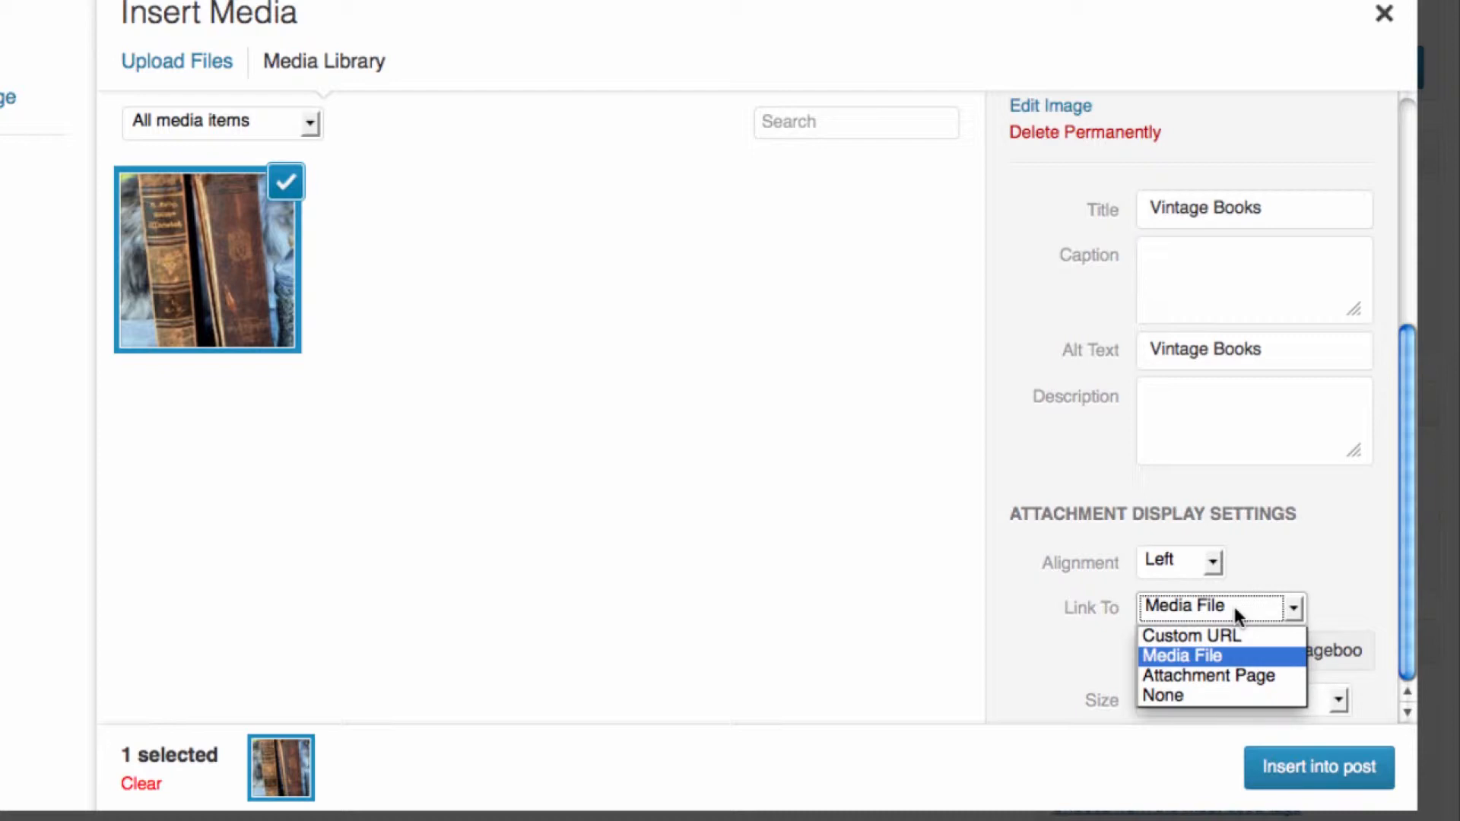
{"action": "left_click", "coordinate": [1236, 695]}
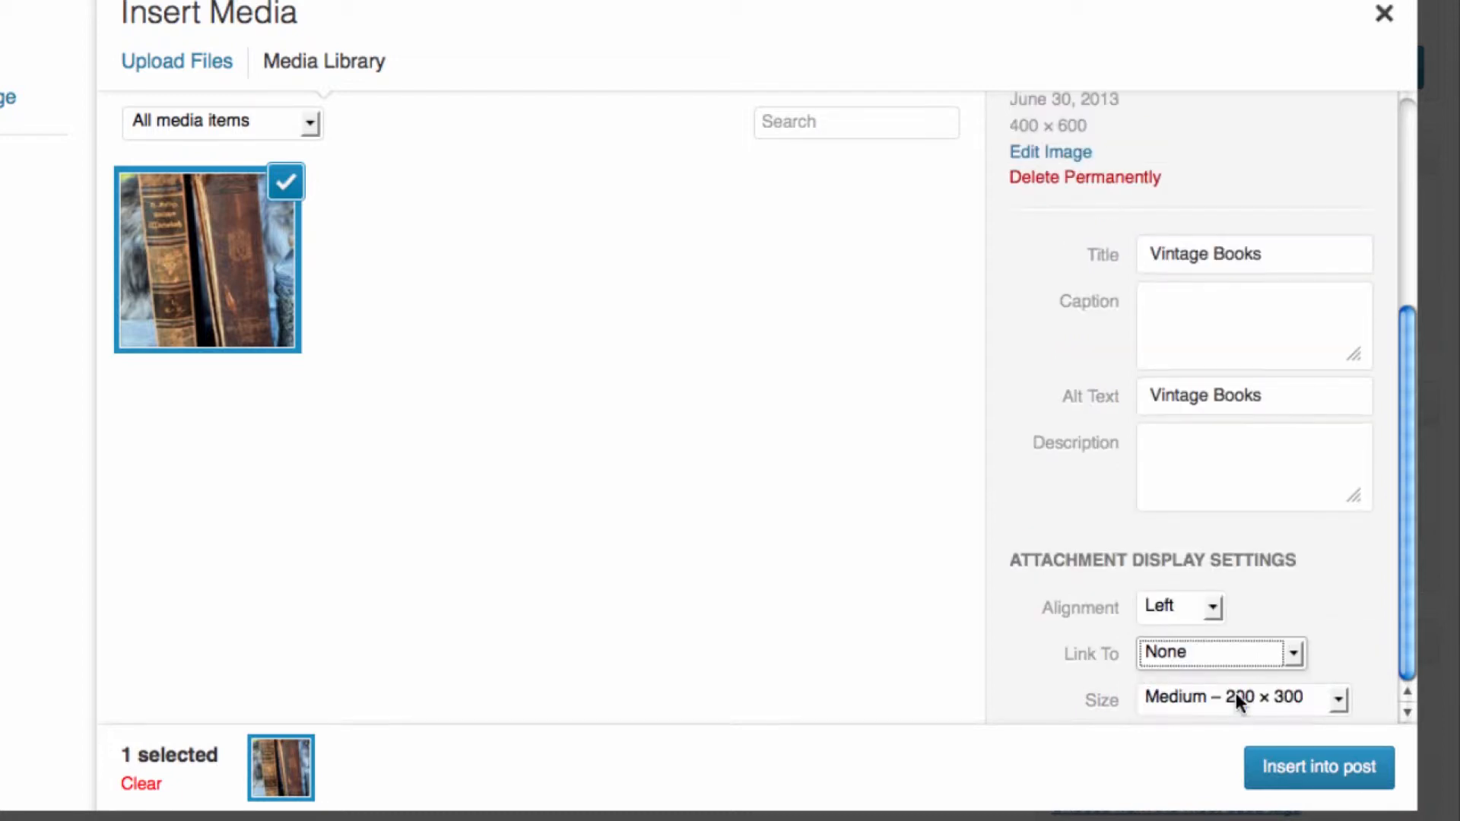
{"action": "left_click", "coordinate": [1338, 695]}
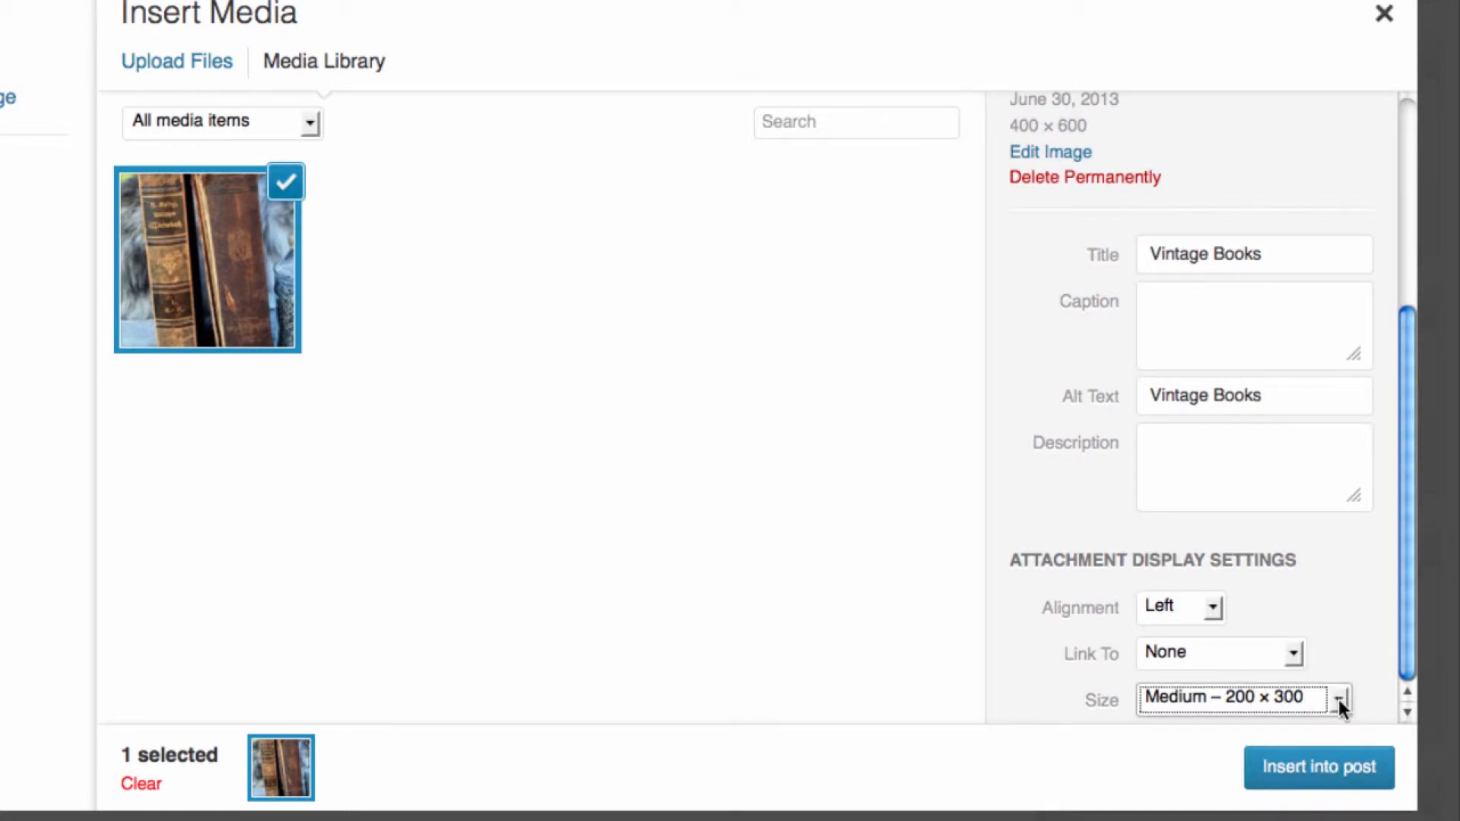
{"action": "left_click", "coordinate": [1339, 696]}
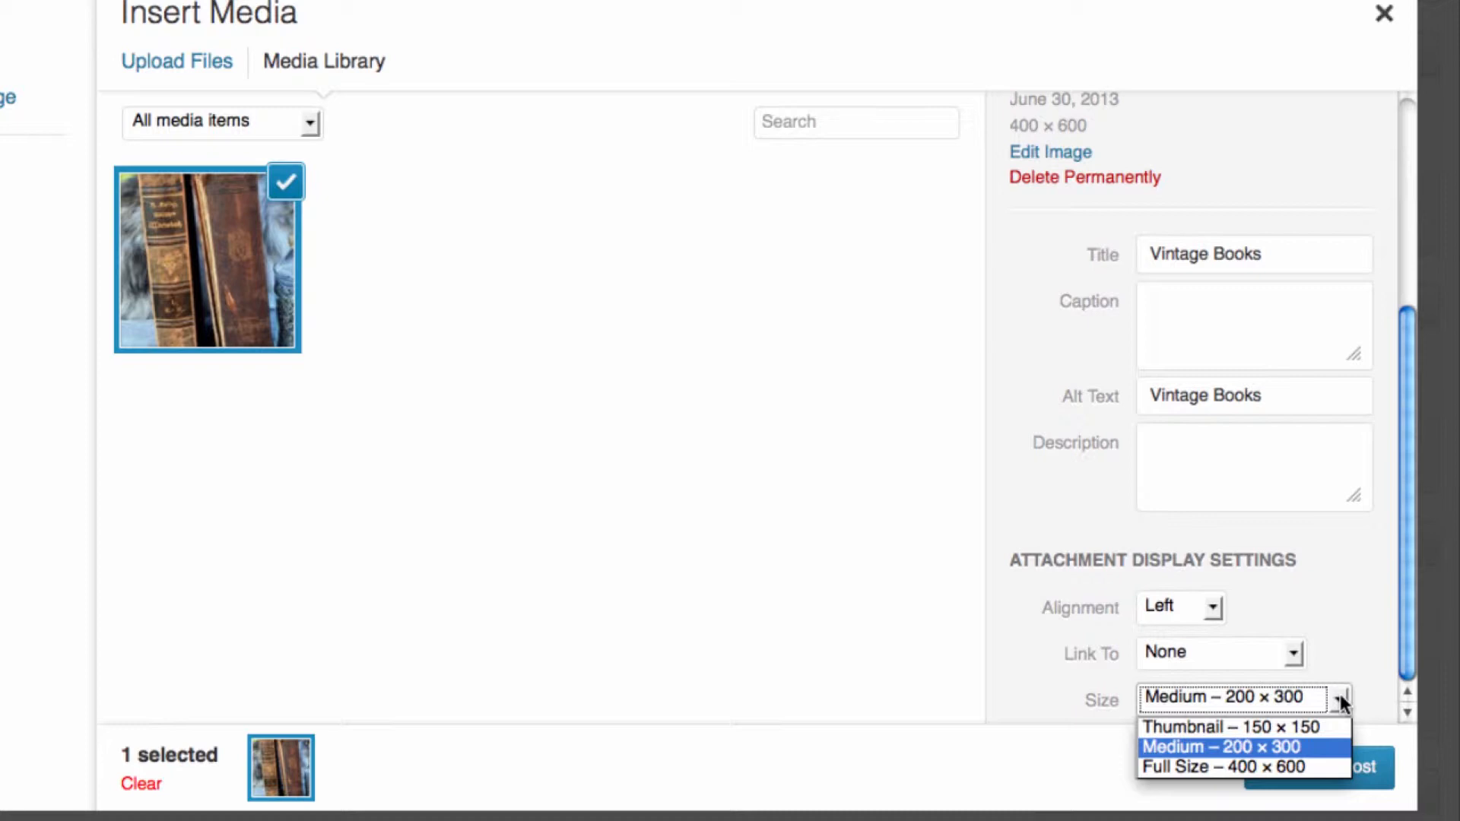
{"action": "left_click", "coordinate": [1203, 747]}
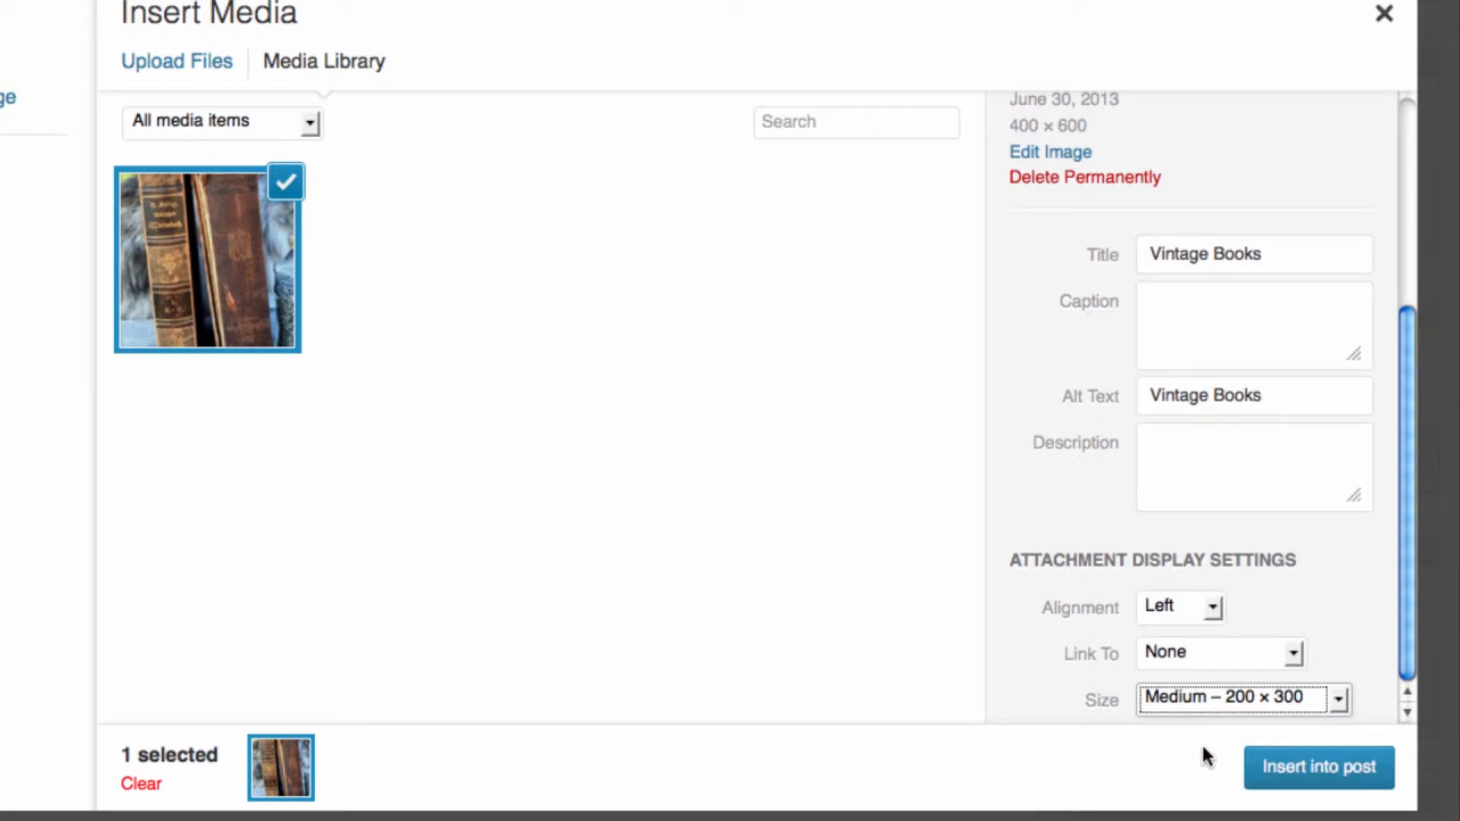
{"action": "left_click", "coordinate": [1314, 767]}
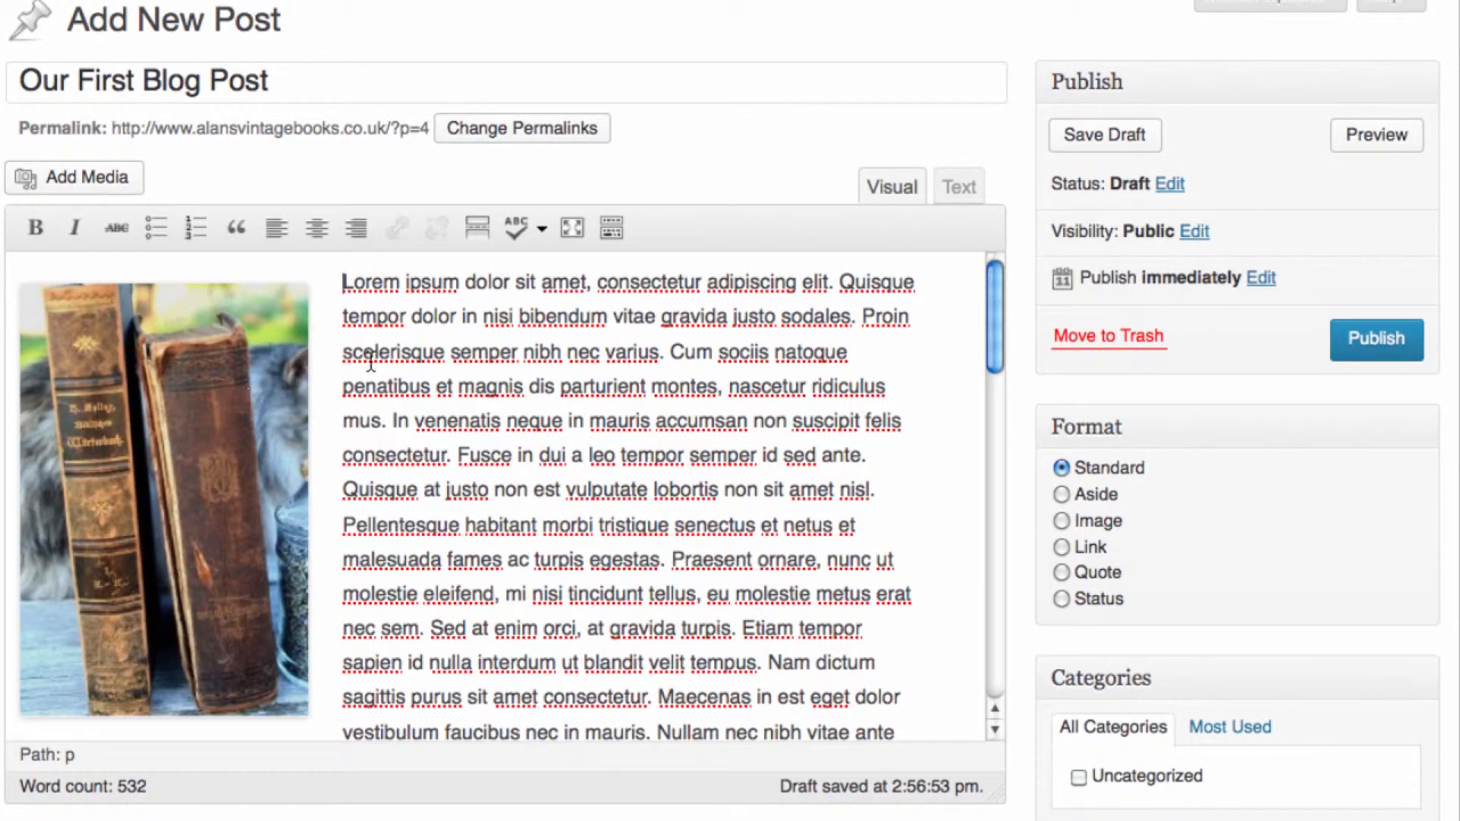
- Preview the post on the site and check how the image and text are laid out
{"action": "scroll", "coordinate": [372, 346], "scroll_direction": "down", "scroll_amount": 3}
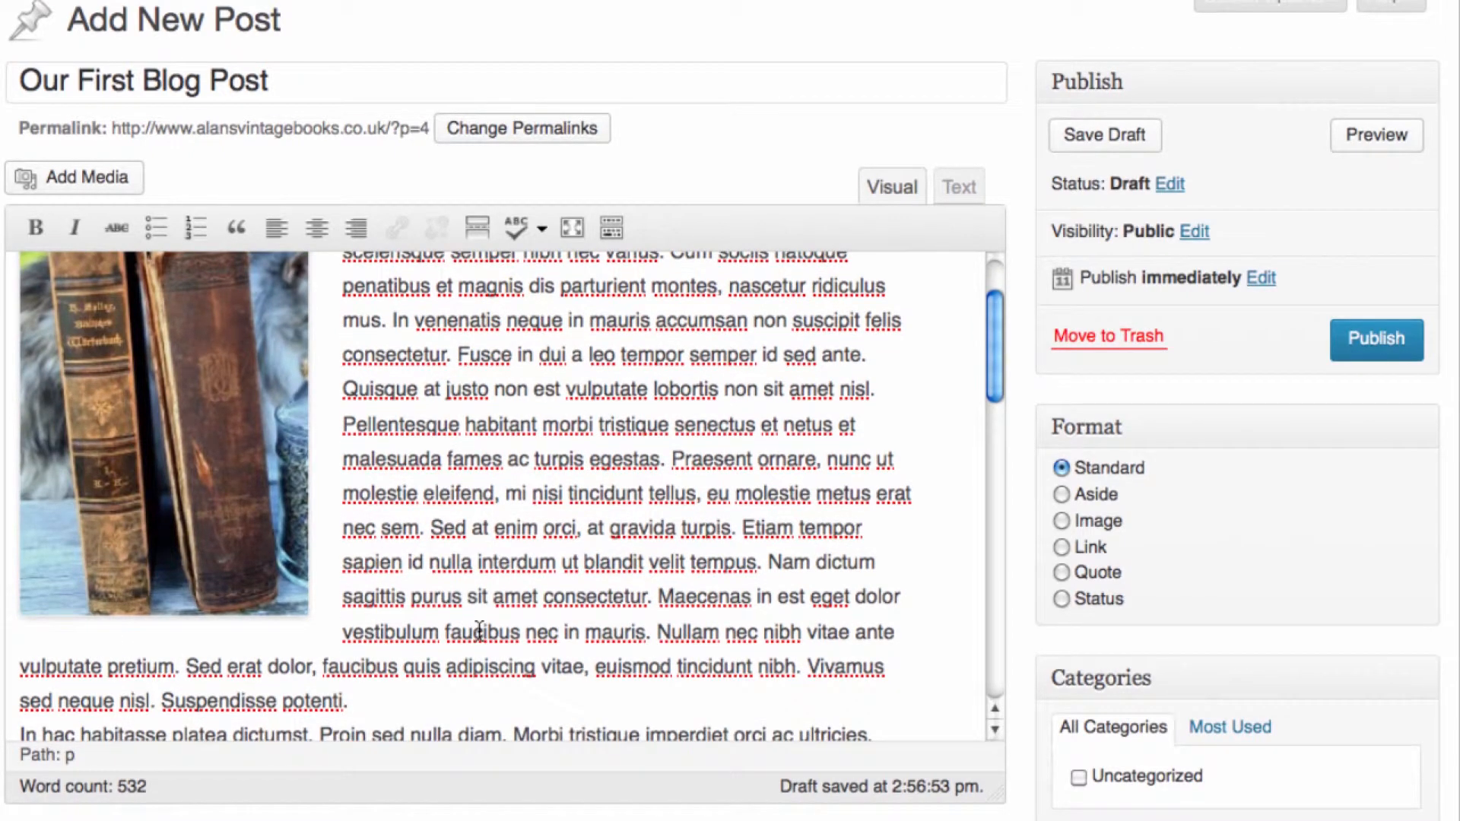
{"action": "scroll", "coordinate": [479, 629], "scroll_direction": "up", "scroll_amount": 3}
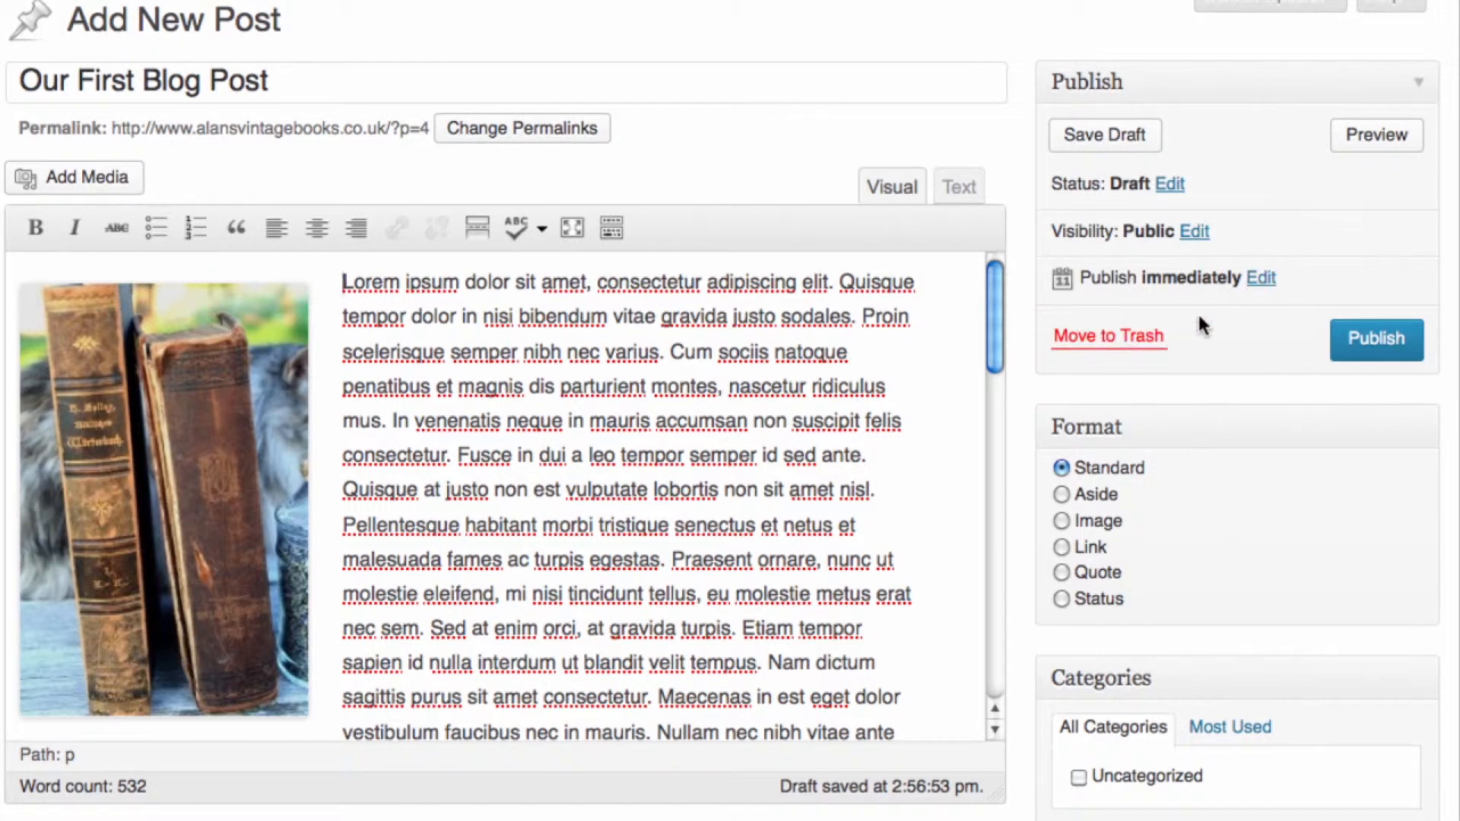
{"action": "left_click", "coordinate": [1360, 133]}
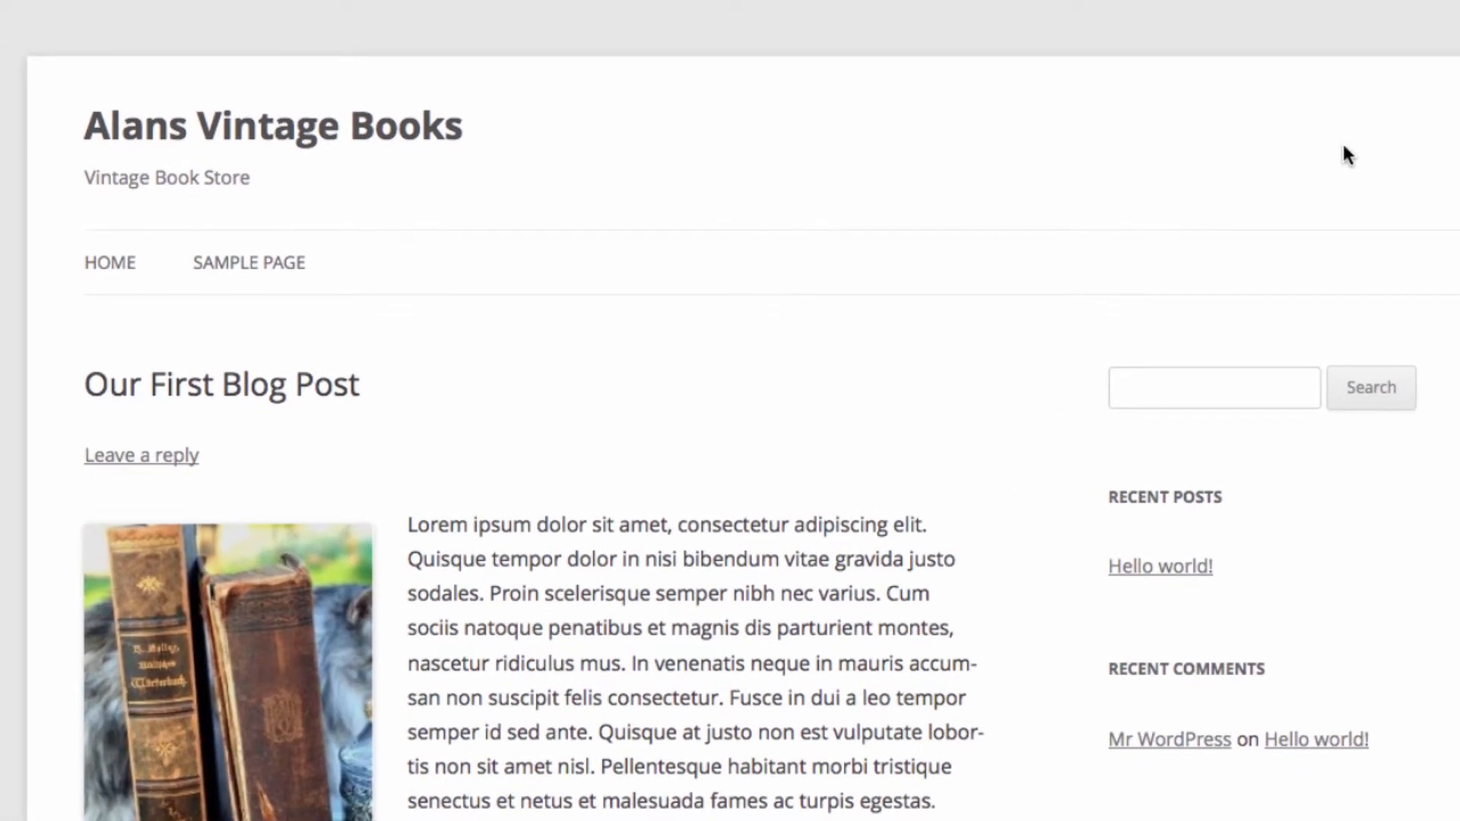
{"action": "scroll", "coordinate": [1344, 147], "scroll_direction": "down", "scroll_amount": 10}
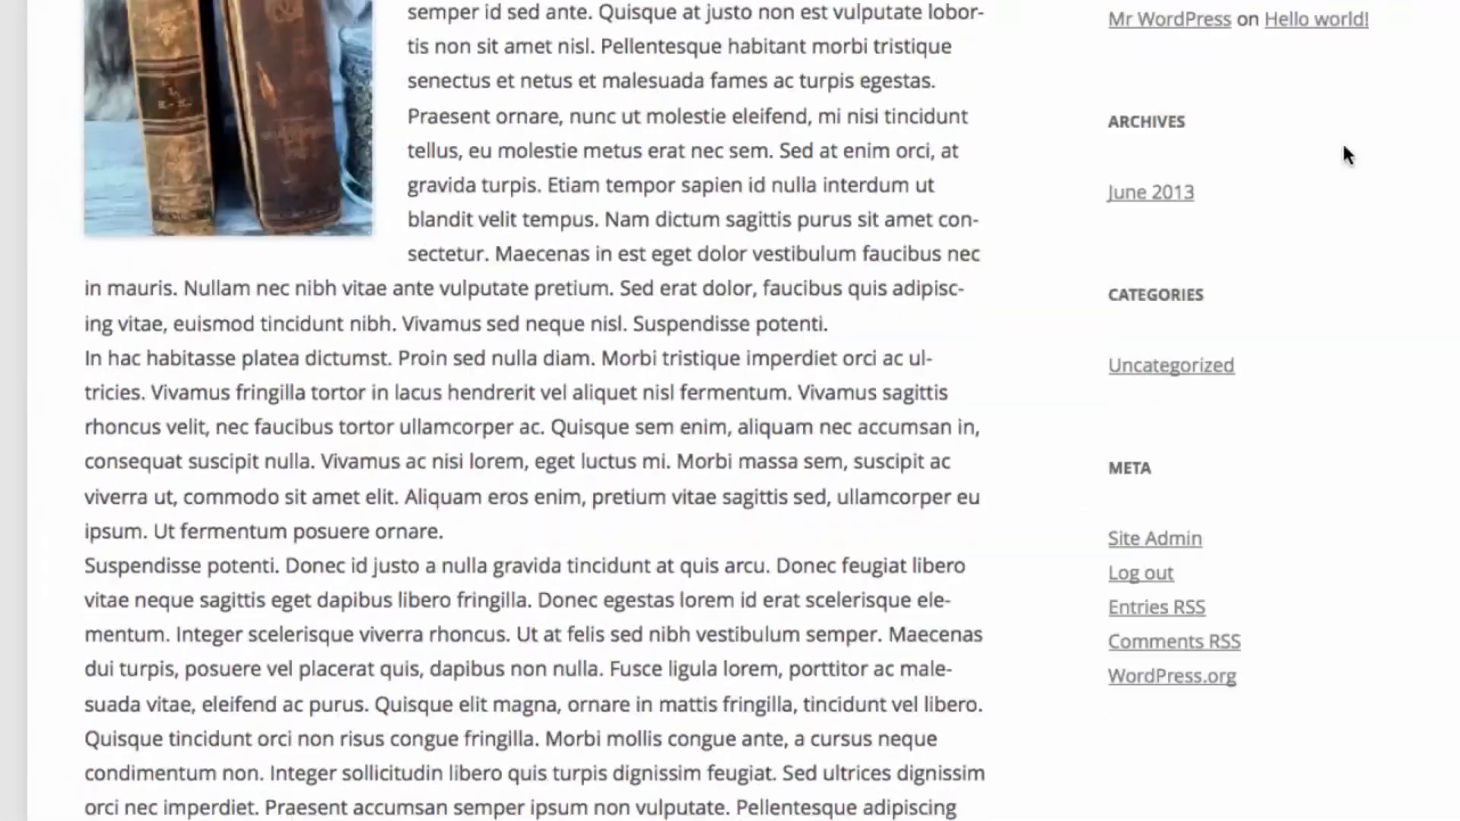
{"action": "scroll", "coordinate": [1344, 153], "scroll_direction": "up", "scroll_amount": 4}
{"action": "scroll", "coordinate": [336, 293], "scroll_direction": "up", "scroll_amount": 5}
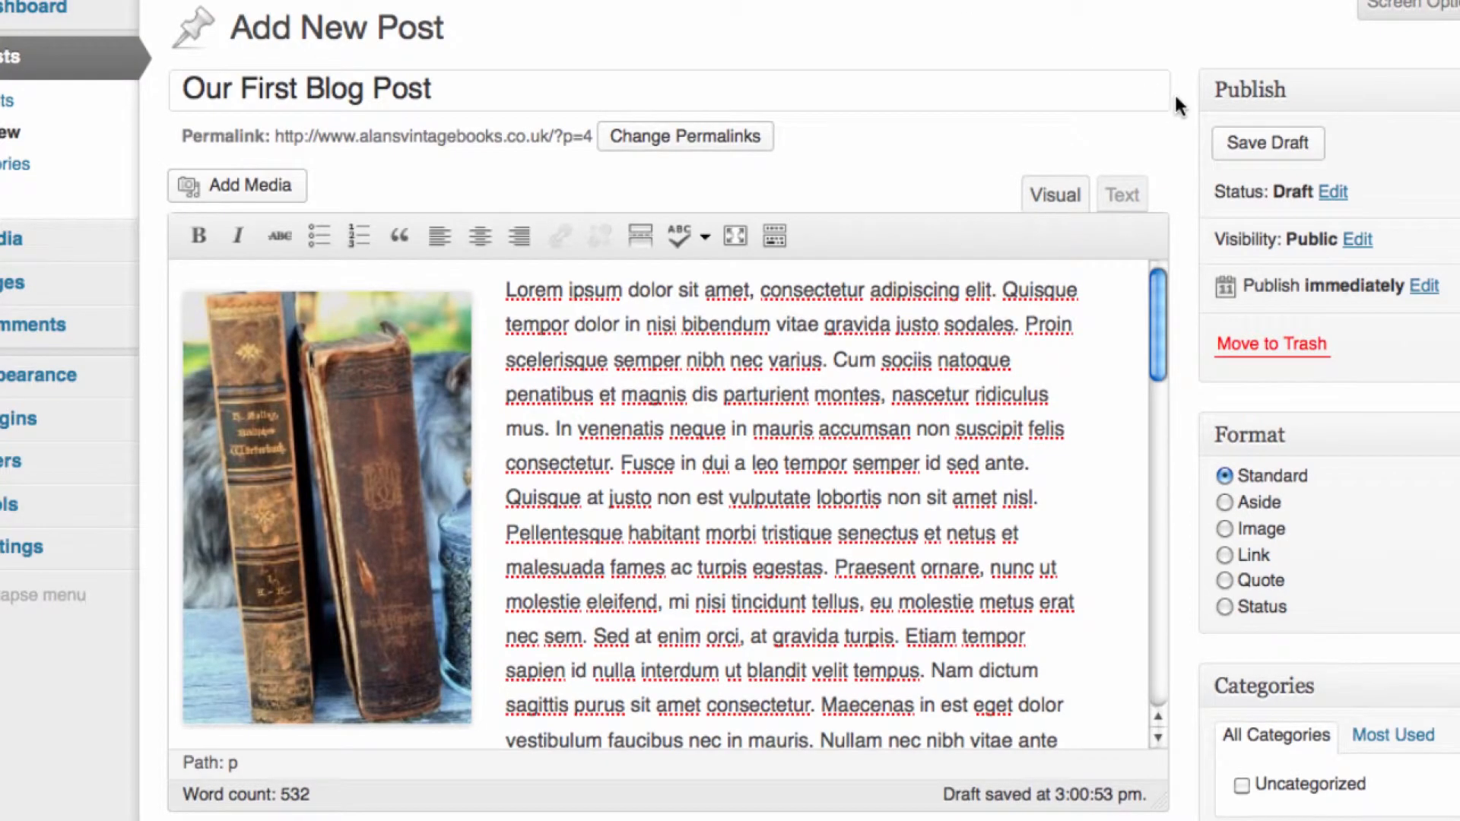
- Save the post "Our First Blog Post" as a draft
{"action": "left_click", "coordinate": [1274, 143]}
{"action": "scroll", "coordinate": [1188, 139], "scroll_direction": "down", "scroll_amount": 3}
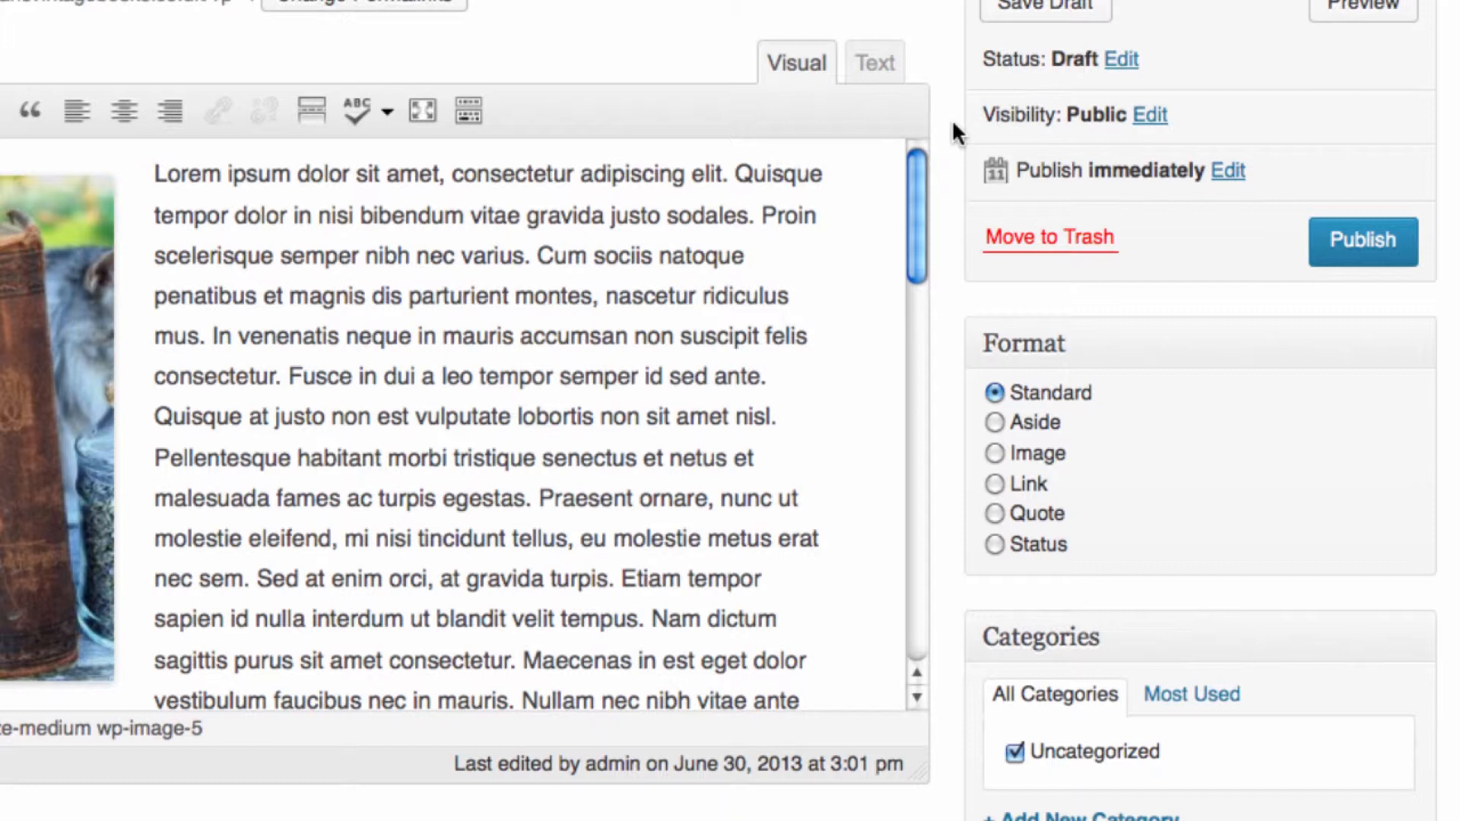
- Collapse the Format box, then file the post under a new top-level category "Vintage Books" instead of Uncategorized
{"action": "scroll", "coordinate": [951, 118], "scroll_direction": "down", "scroll_amount": 3}
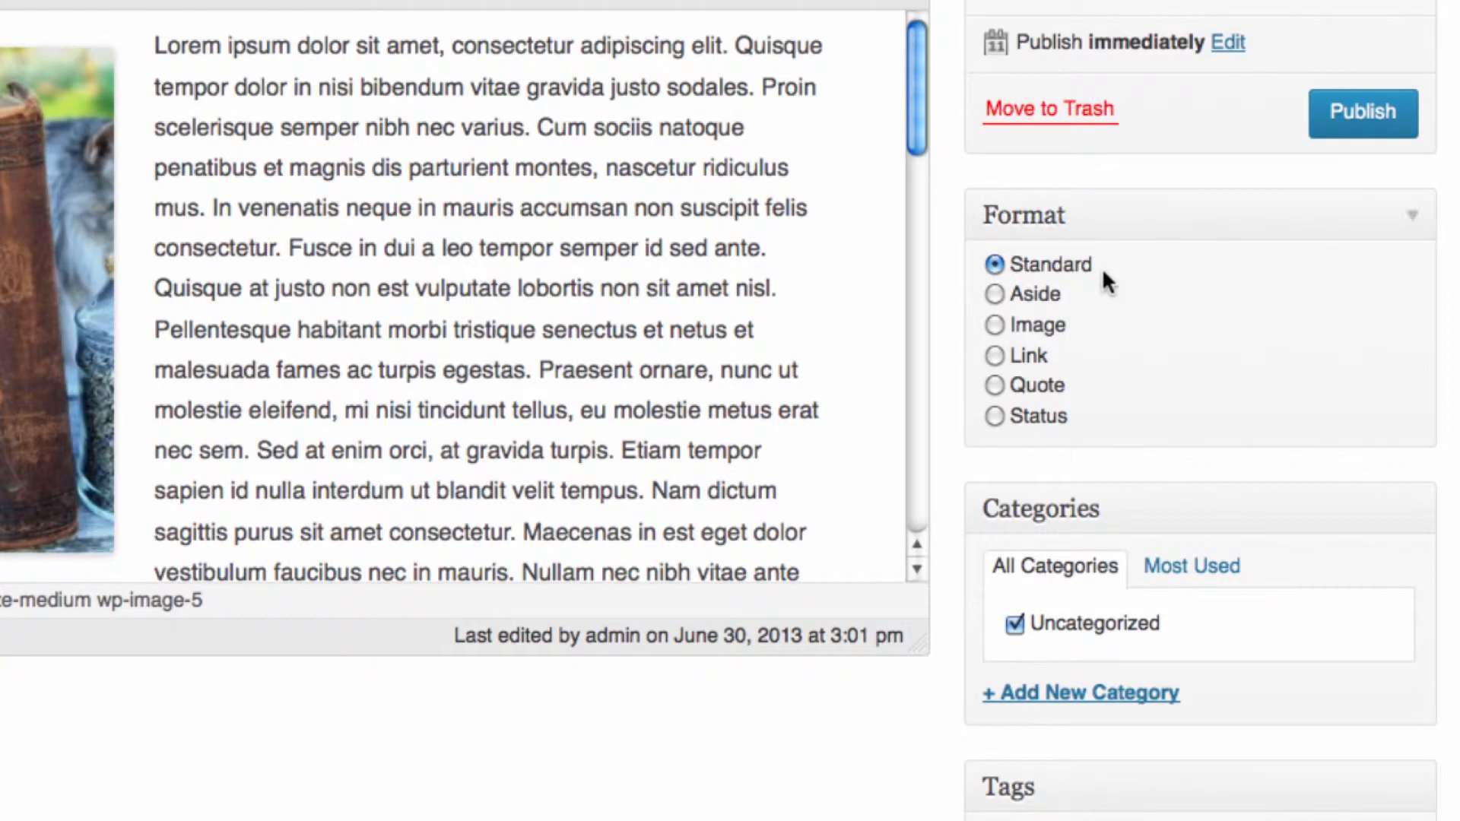
{"action": "left_click", "coordinate": [1415, 228]}
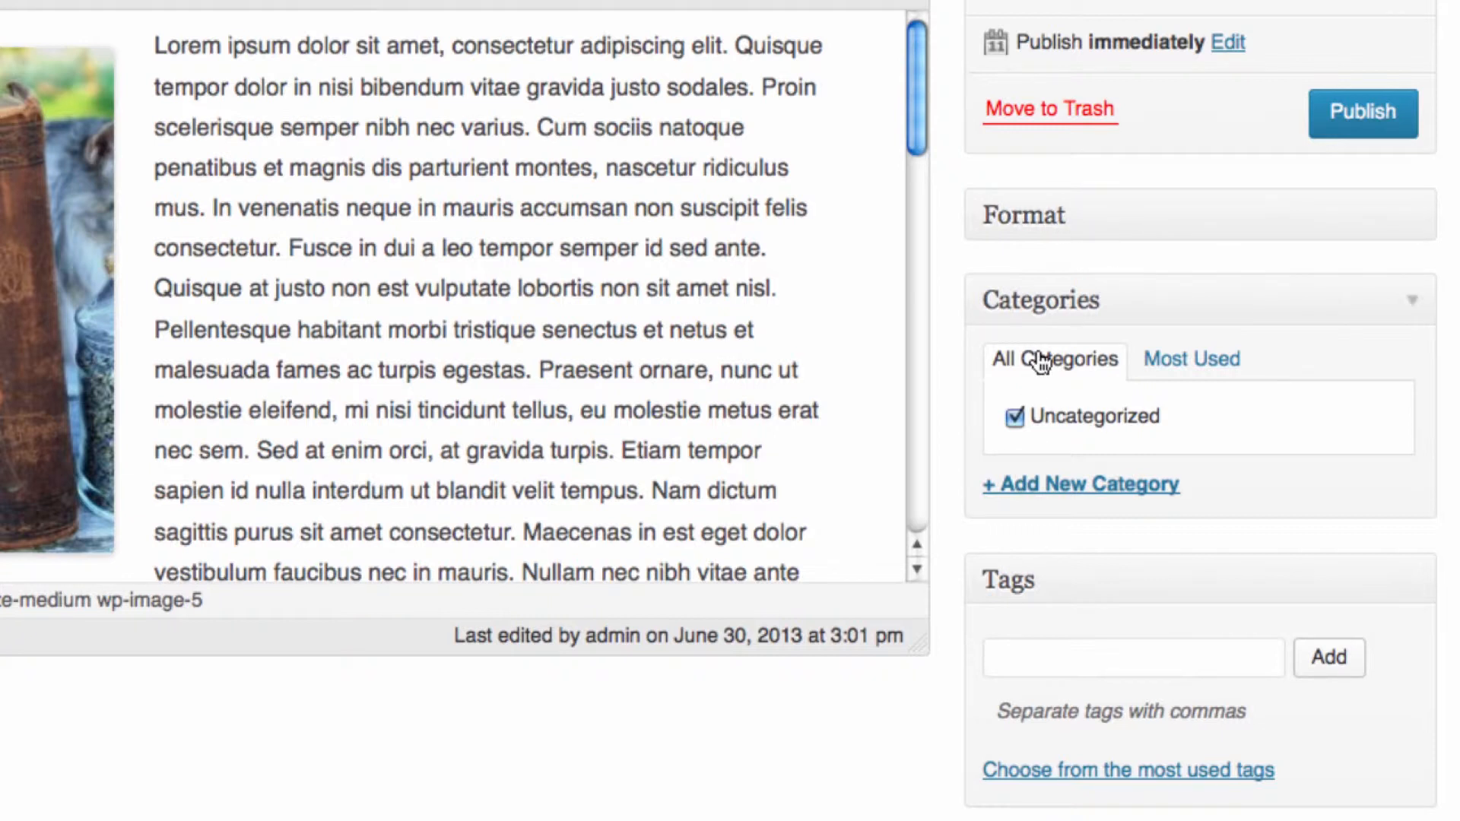
{"action": "left_click", "coordinate": [1064, 496]}
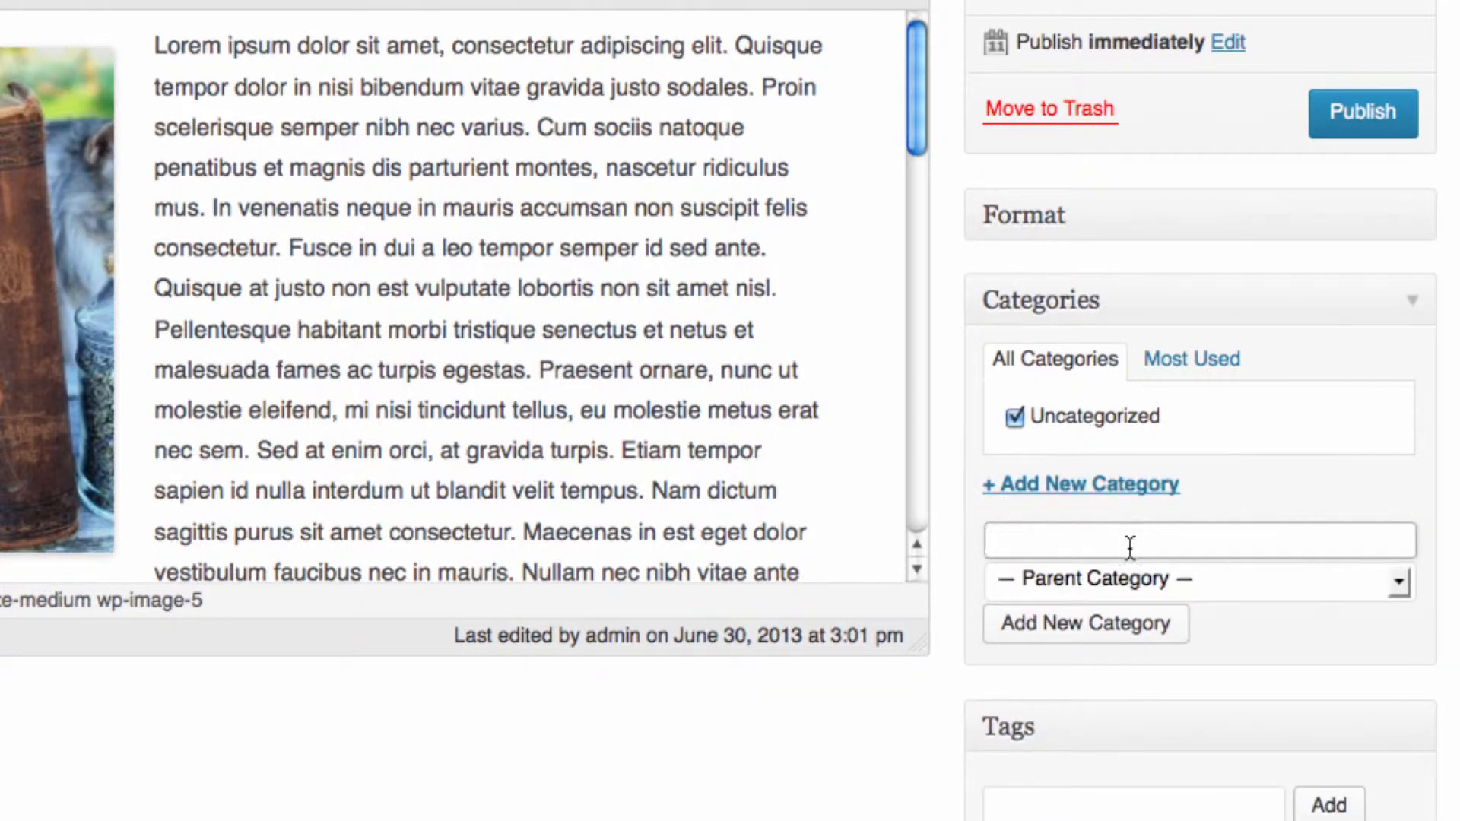
{"action": "type", "text": "Vintage Books"}
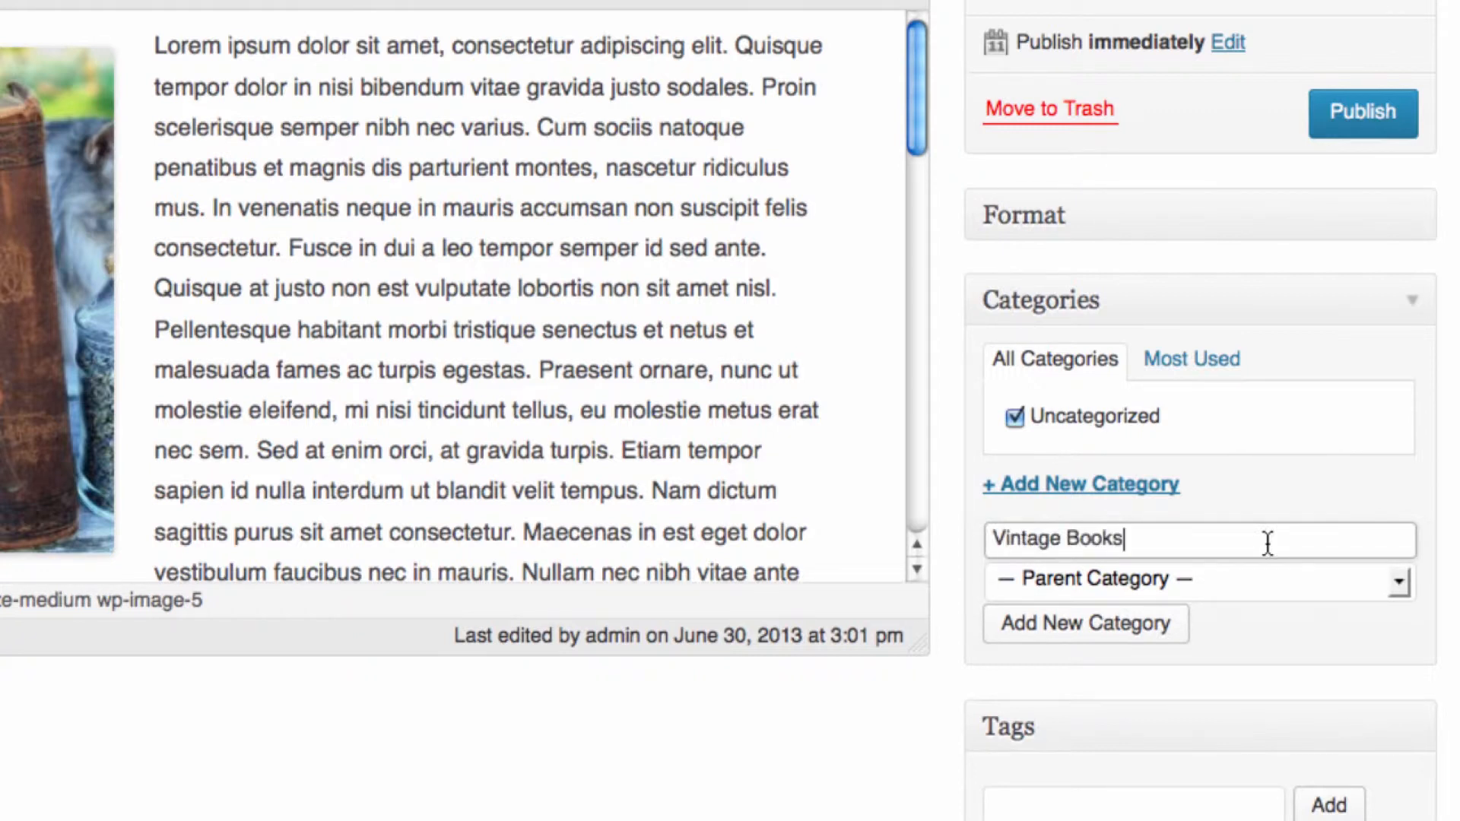
{"action": "left_click", "coordinate": [1399, 577]}
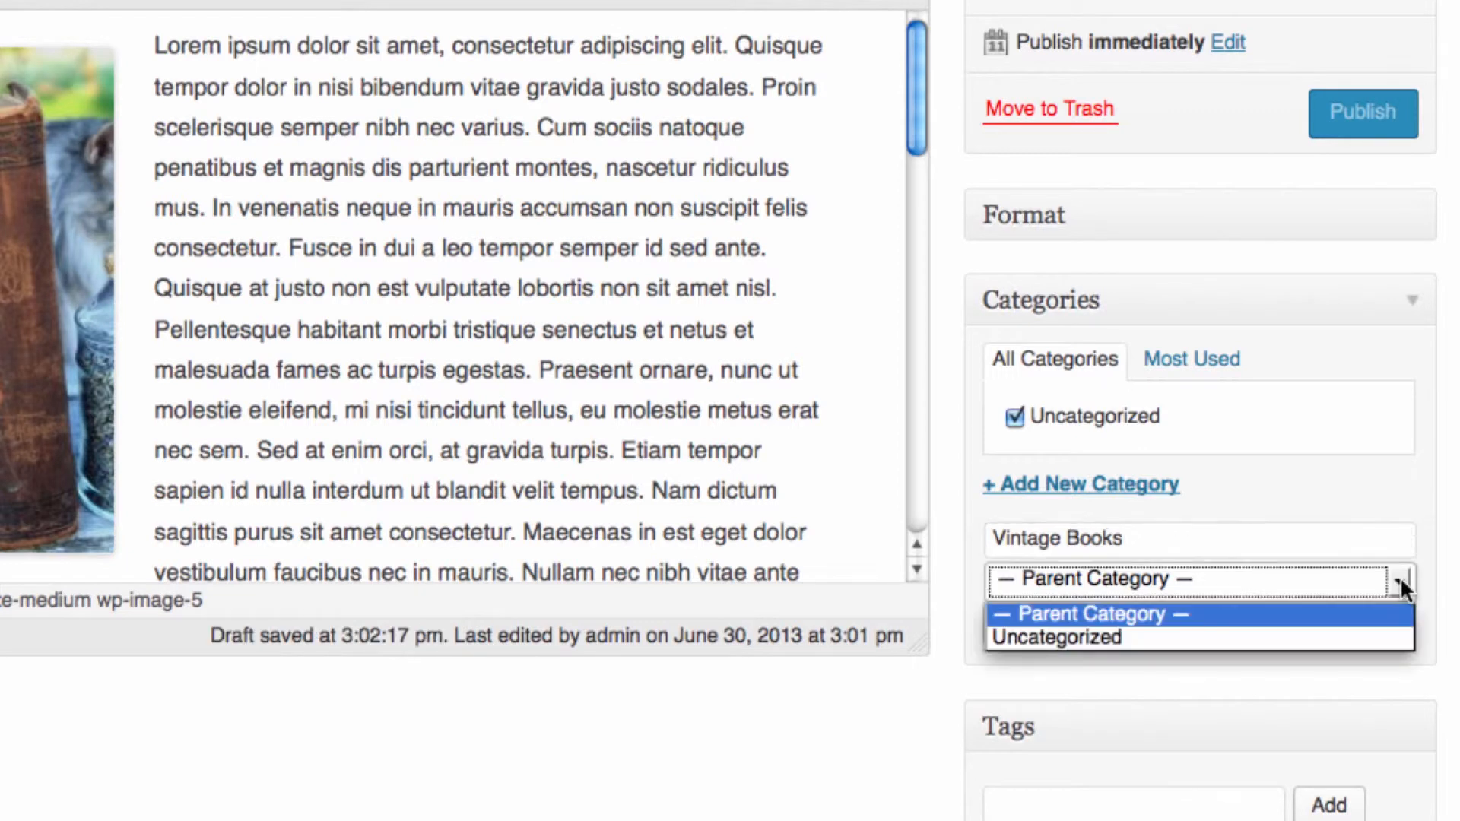
{"action": "left_click", "coordinate": [1442, 584]}
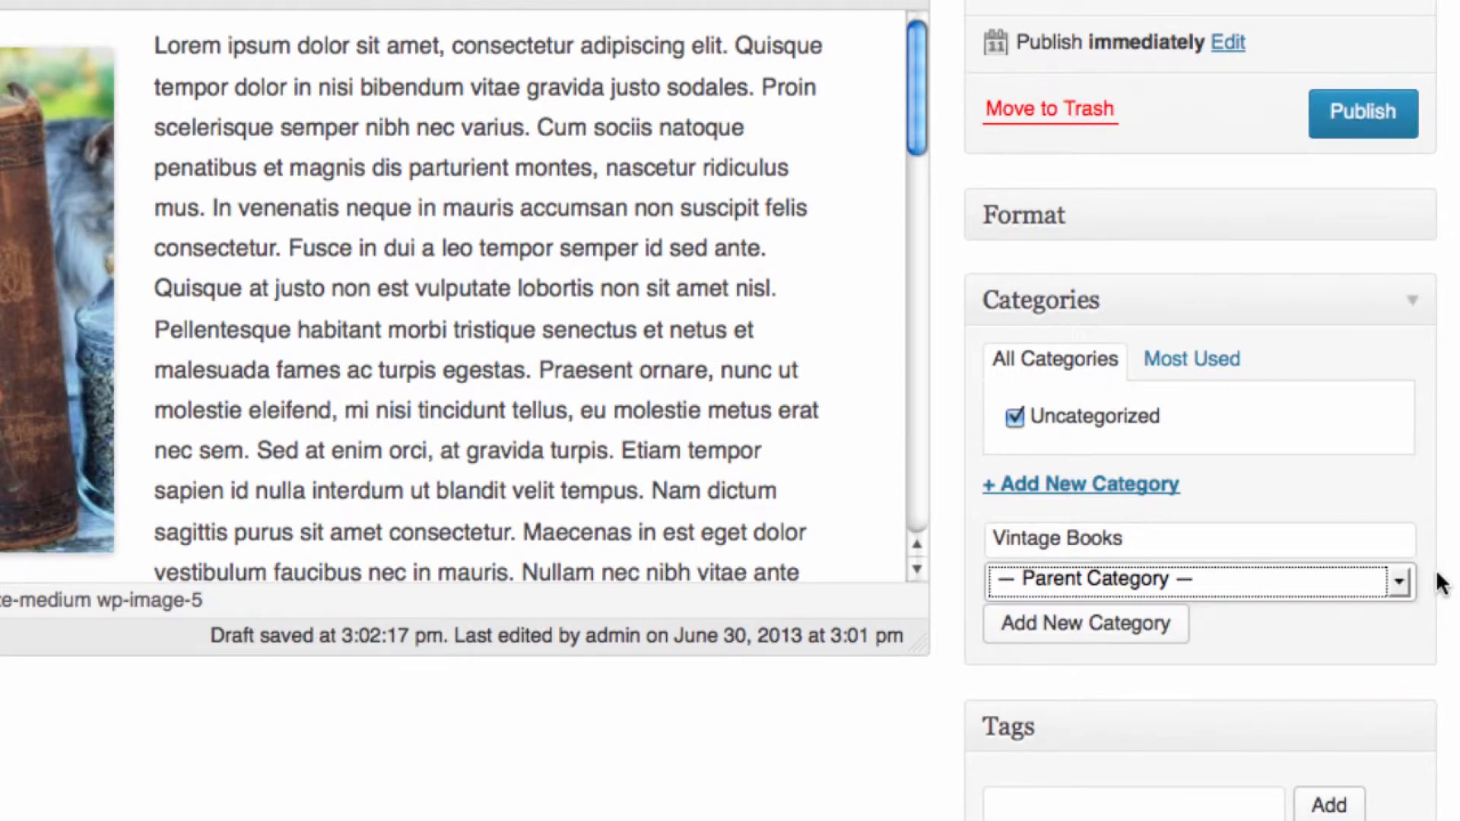
{"action": "left_click", "coordinate": [1088, 626]}
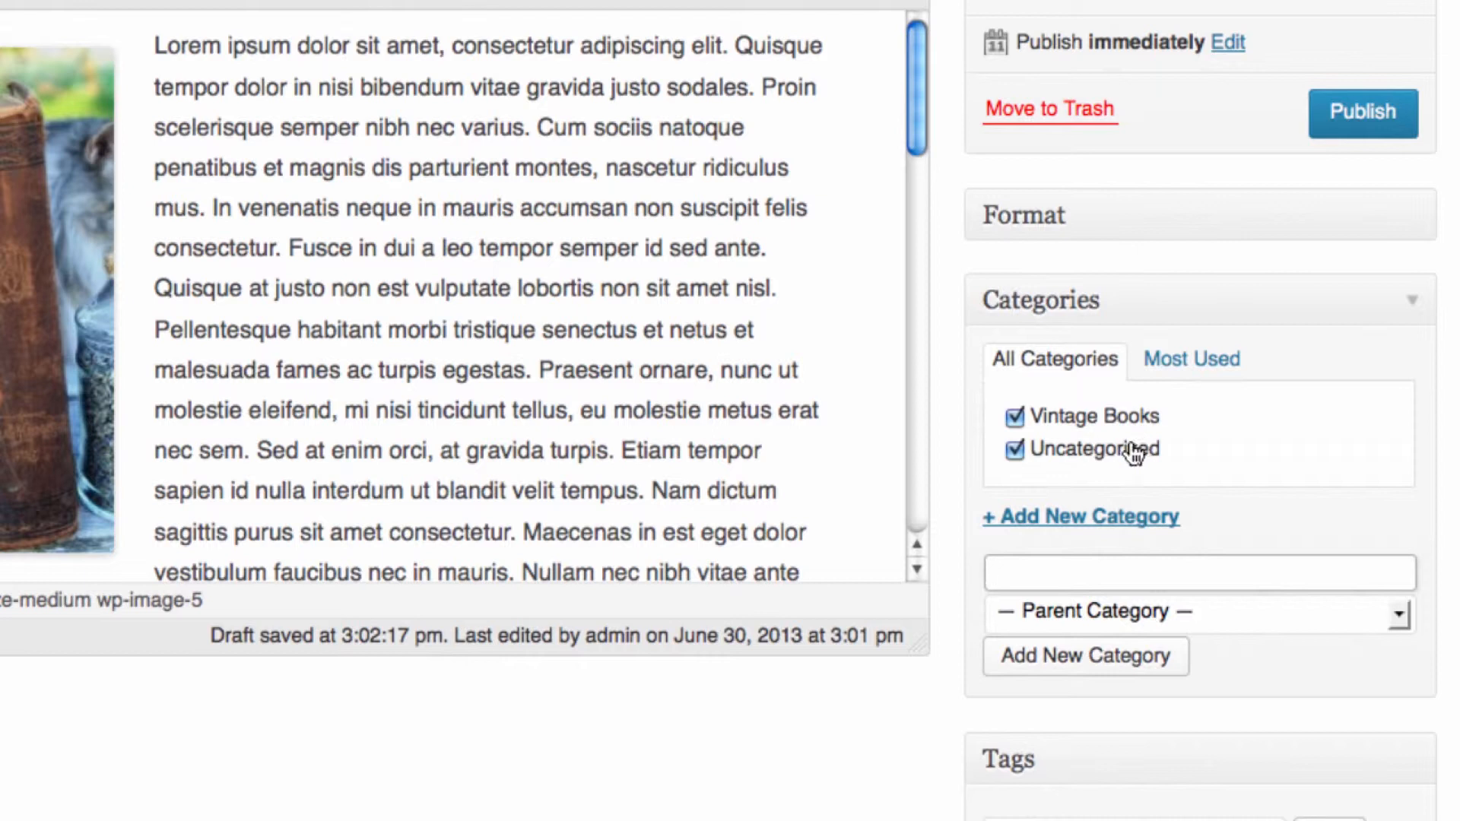
{"action": "left_click", "coordinate": [1016, 448]}
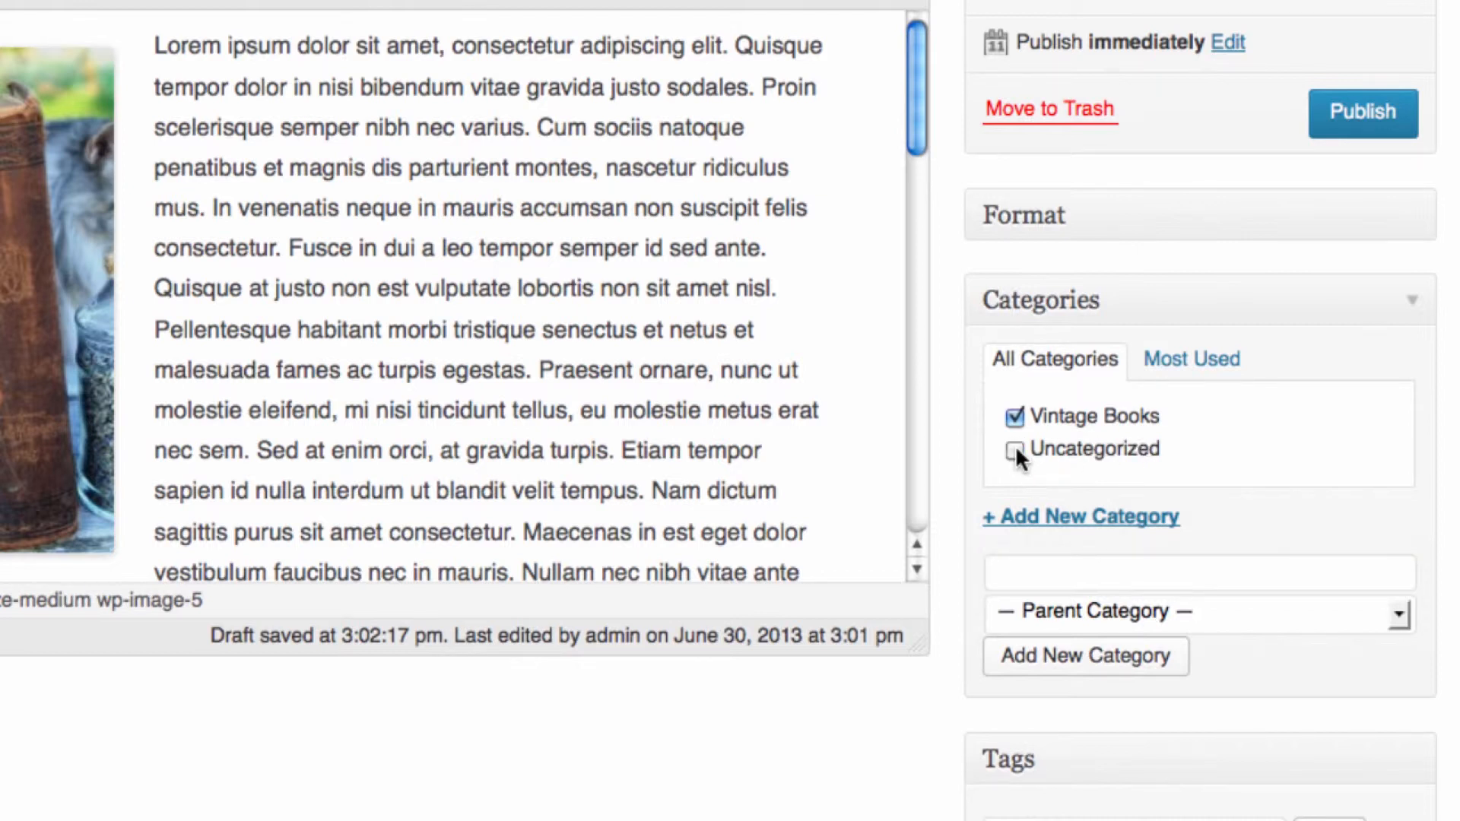
- Add the tags Vintage, Books, Old and Used to the post
{"action": "scroll", "coordinate": [1308, 481], "scroll_direction": "down", "scroll_amount": 5}
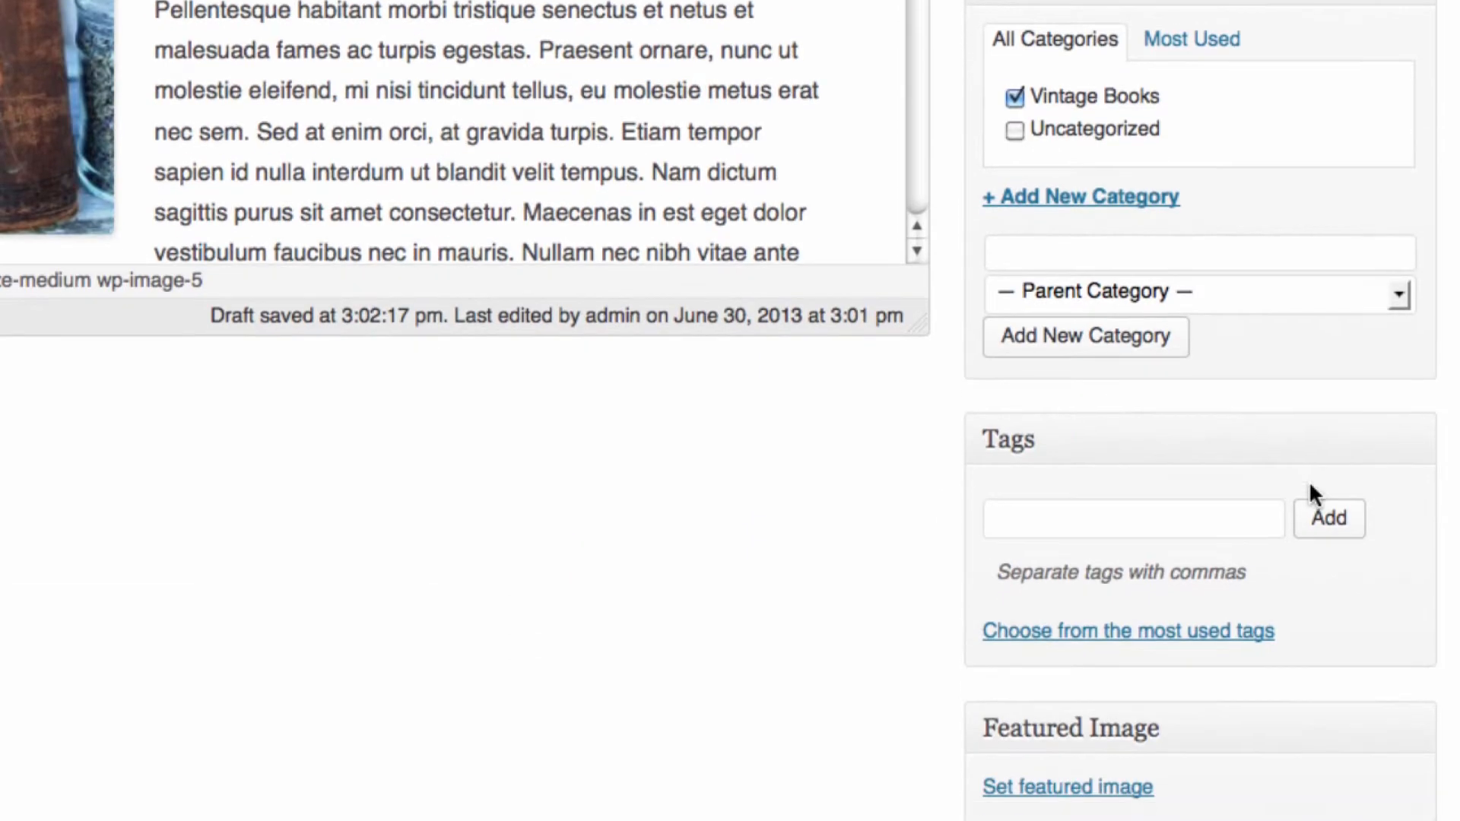
{"action": "left_click", "coordinate": [1154, 522]}
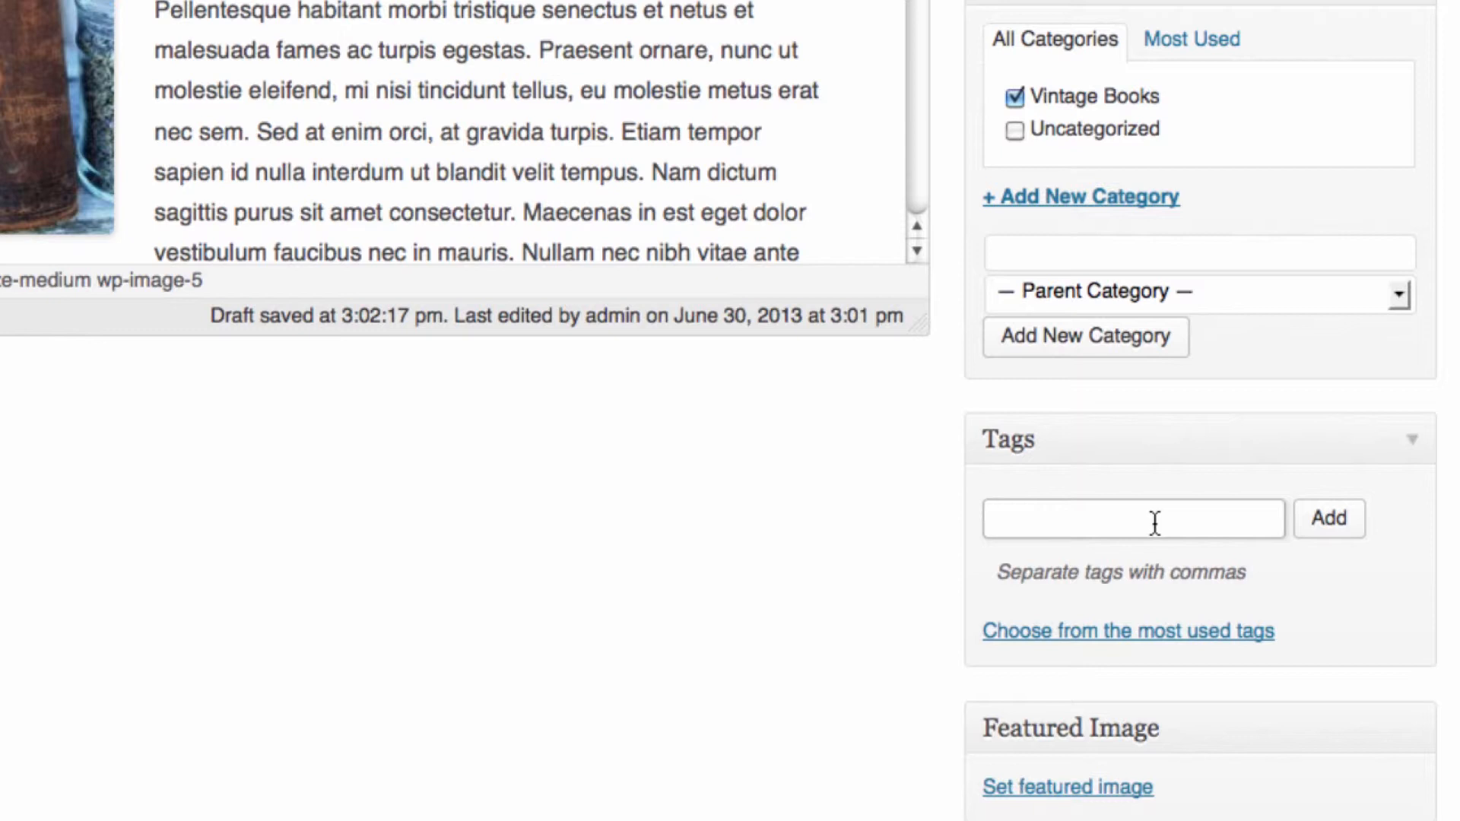
{"action": "type", "text": "Inta"}
{"action": "key", "text": "BackSpace"}
{"action": "key", "text": "BackSpace"}
{"action": "key", "text": "BackSpace"}
{"action": "key", "text": "BackSpace"}
{"action": "type", "text": "Vintage, Books,"}
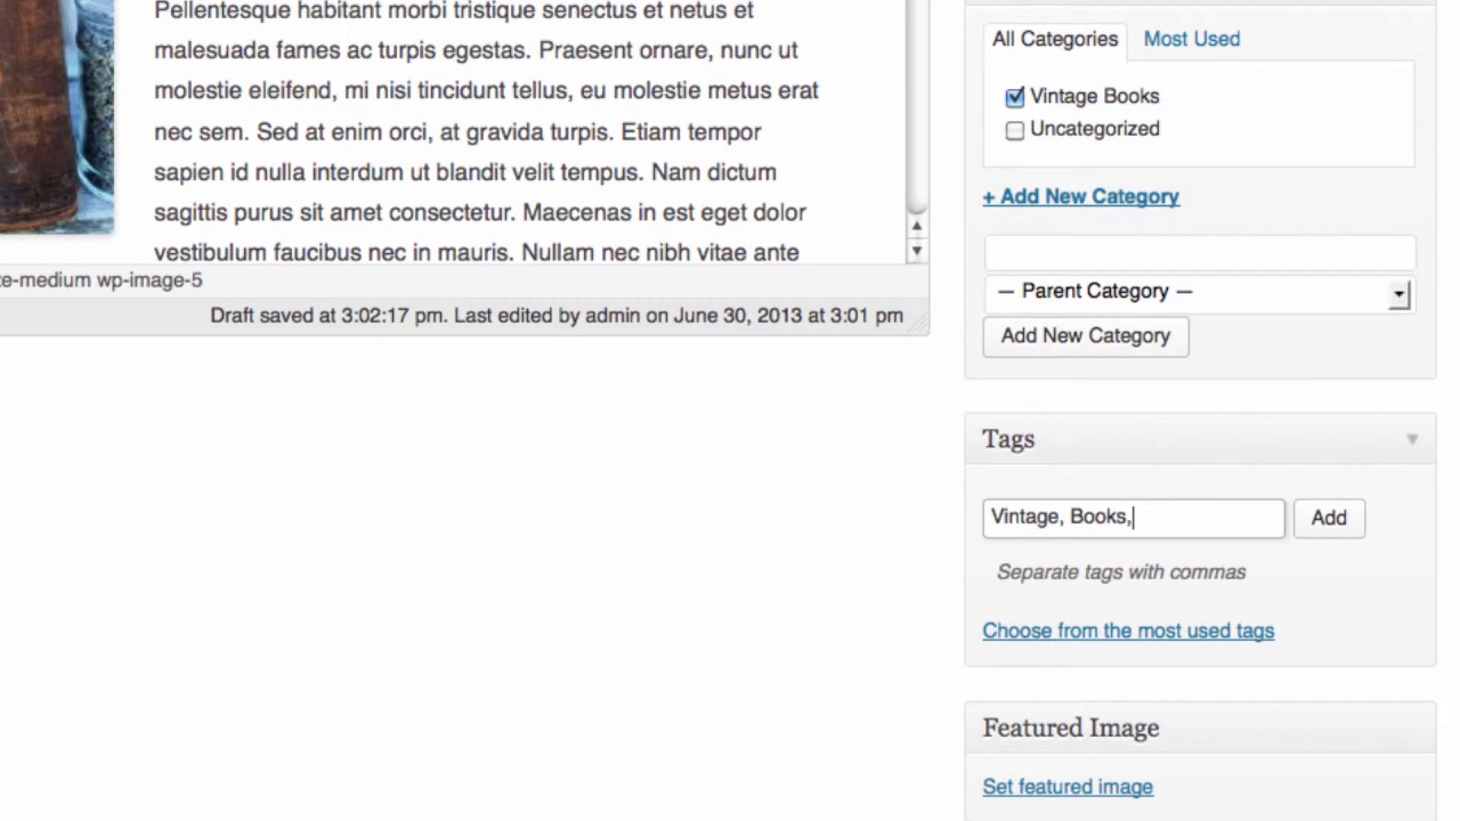
{"action": "type", "text": " Old, Used"}
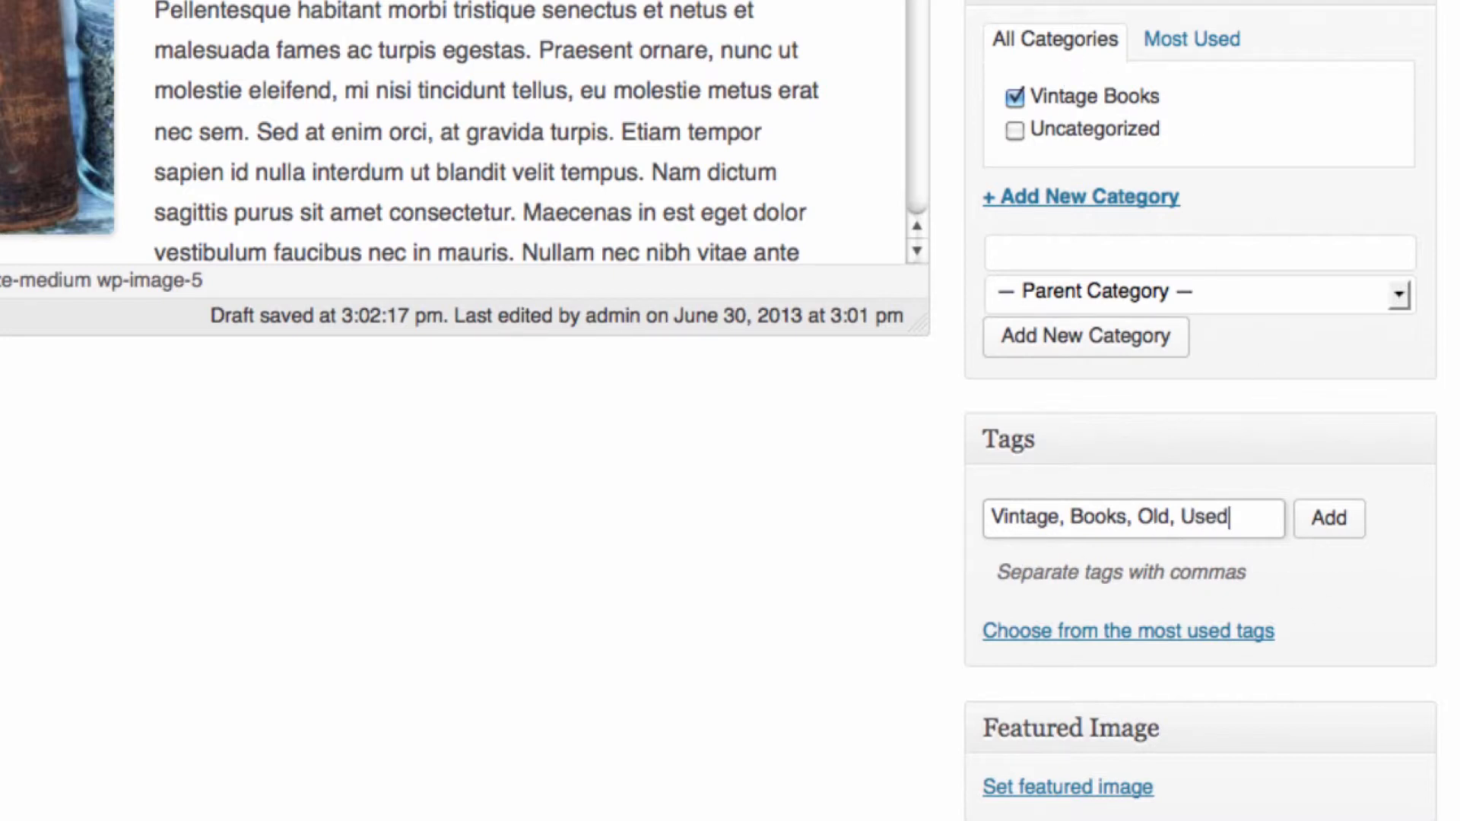
{"action": "left_click", "coordinate": [1346, 535]}
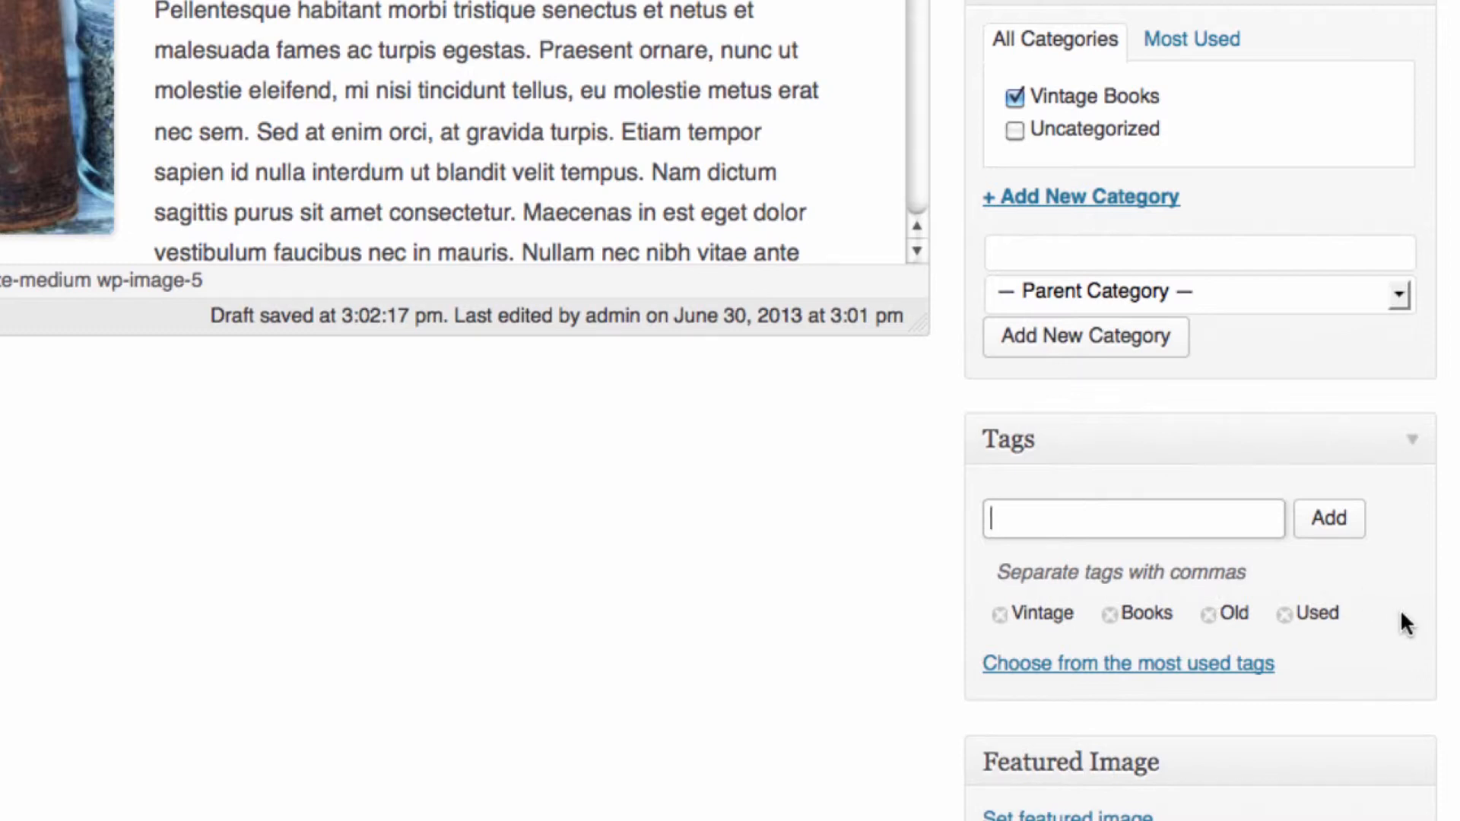
- Set the uploaded "Vintage Books" image as the post's featured image
{"action": "scroll", "coordinate": [1405, 624], "scroll_direction": "down", "scroll_amount": 1}
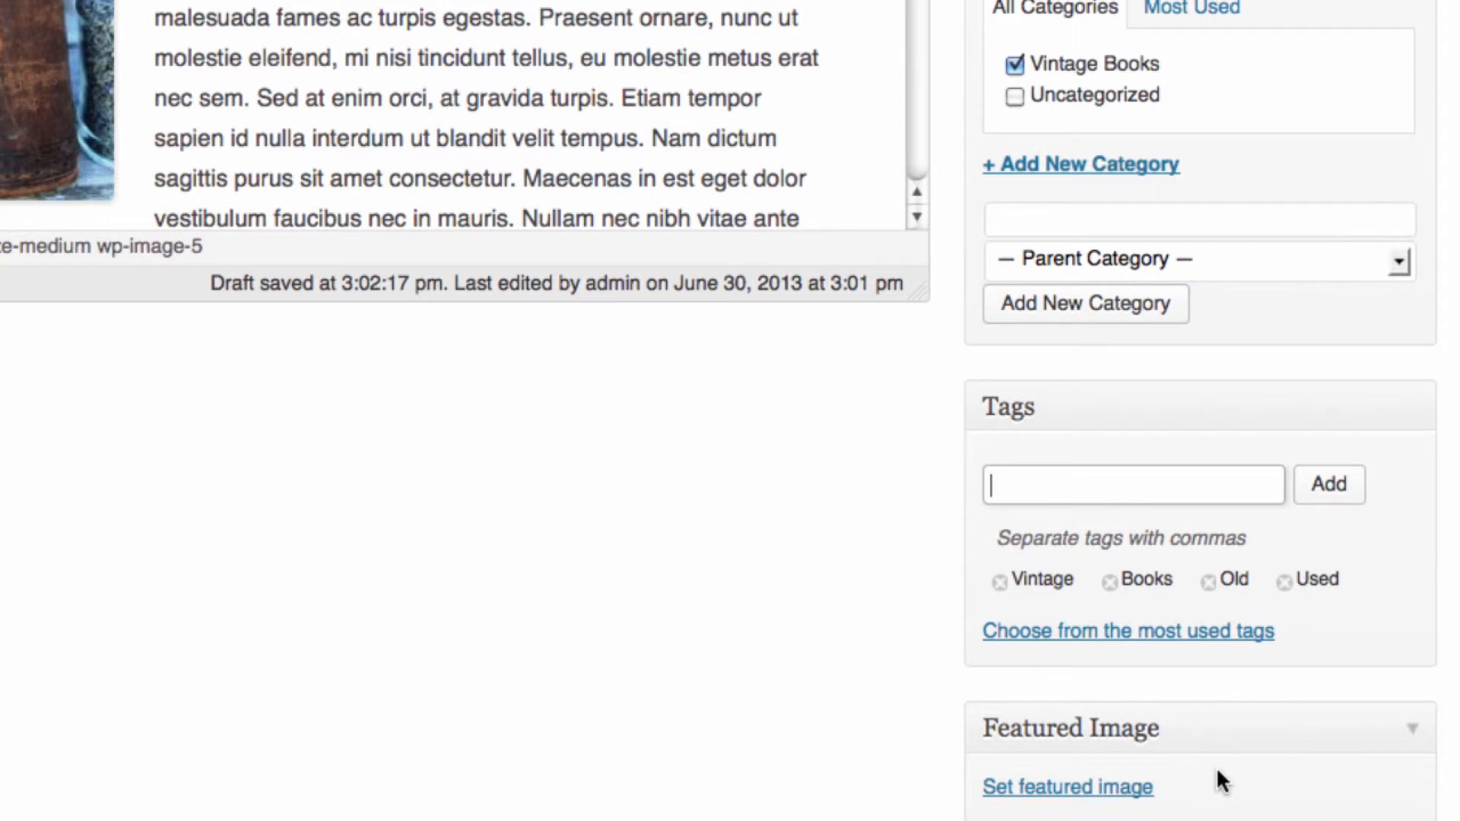
{"action": "left_click", "coordinate": [1126, 786]}
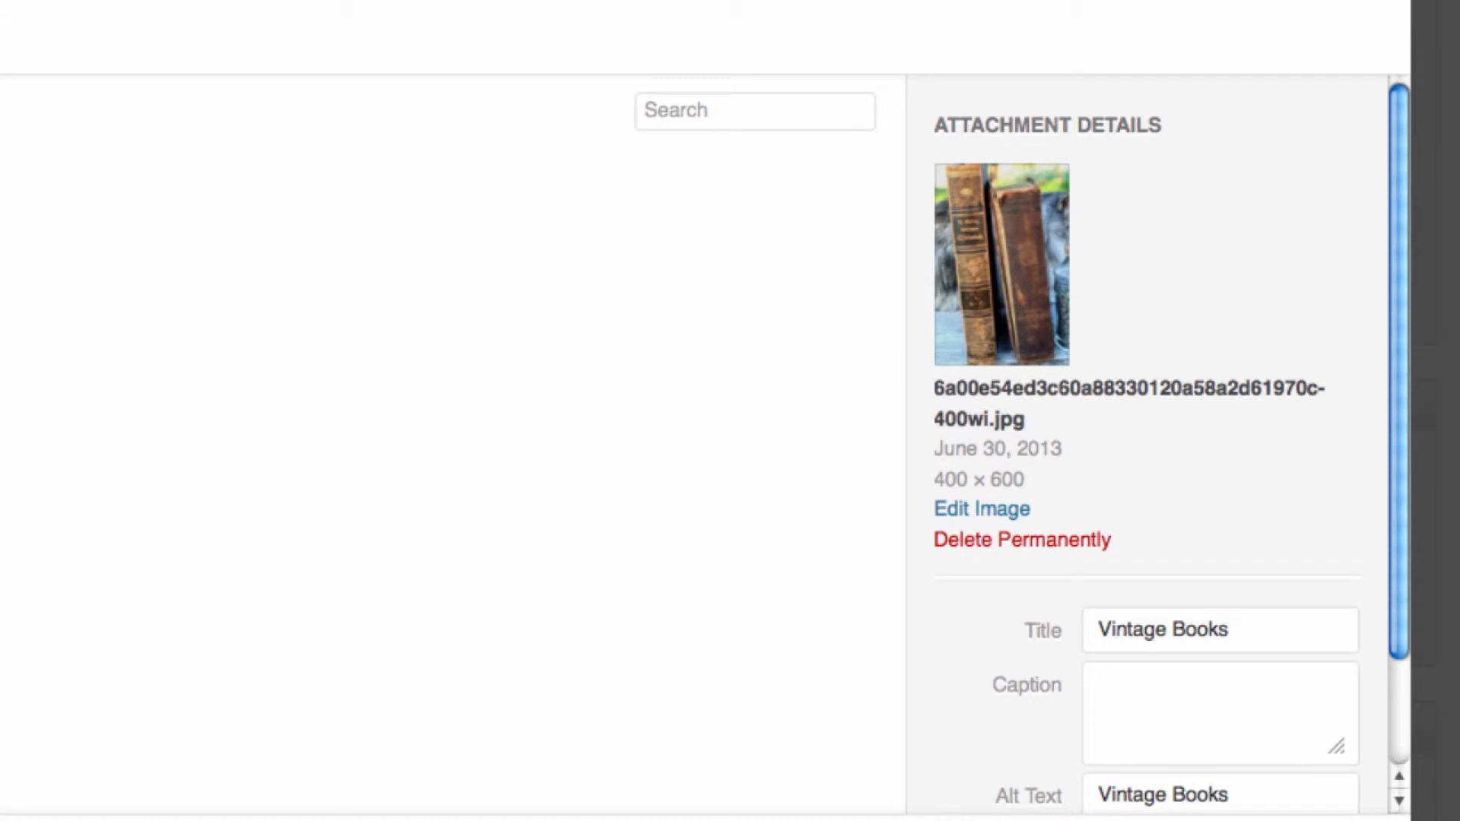
{"action": "left_click", "coordinate": [1300, 819]}
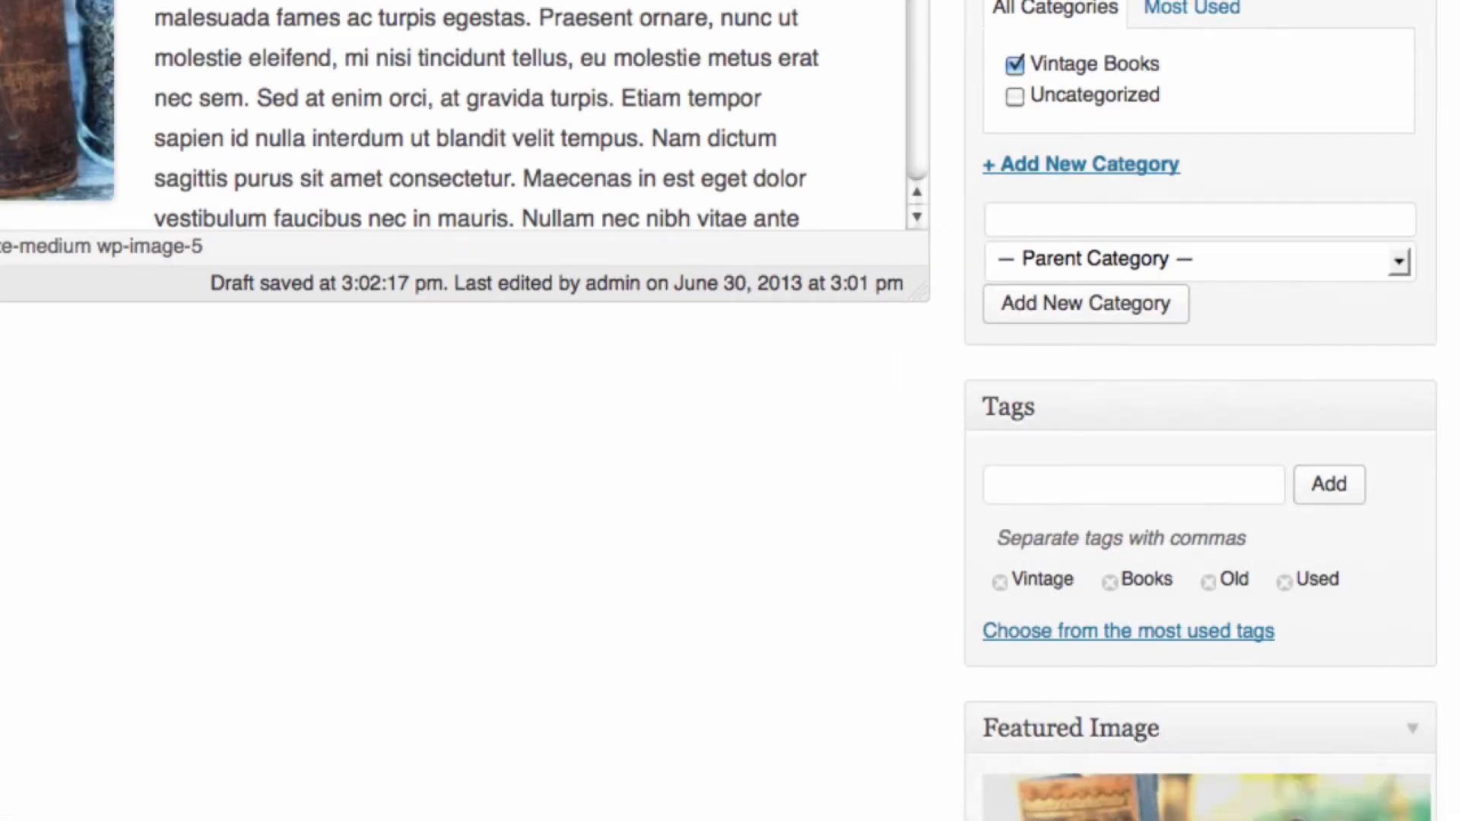
{"action": "scroll", "coordinate": [838, 590], "scroll_direction": "down", "scroll_amount": 1}
{"action": "scroll", "coordinate": [838, 590], "scroll_direction": "down", "scroll_amount": 5}
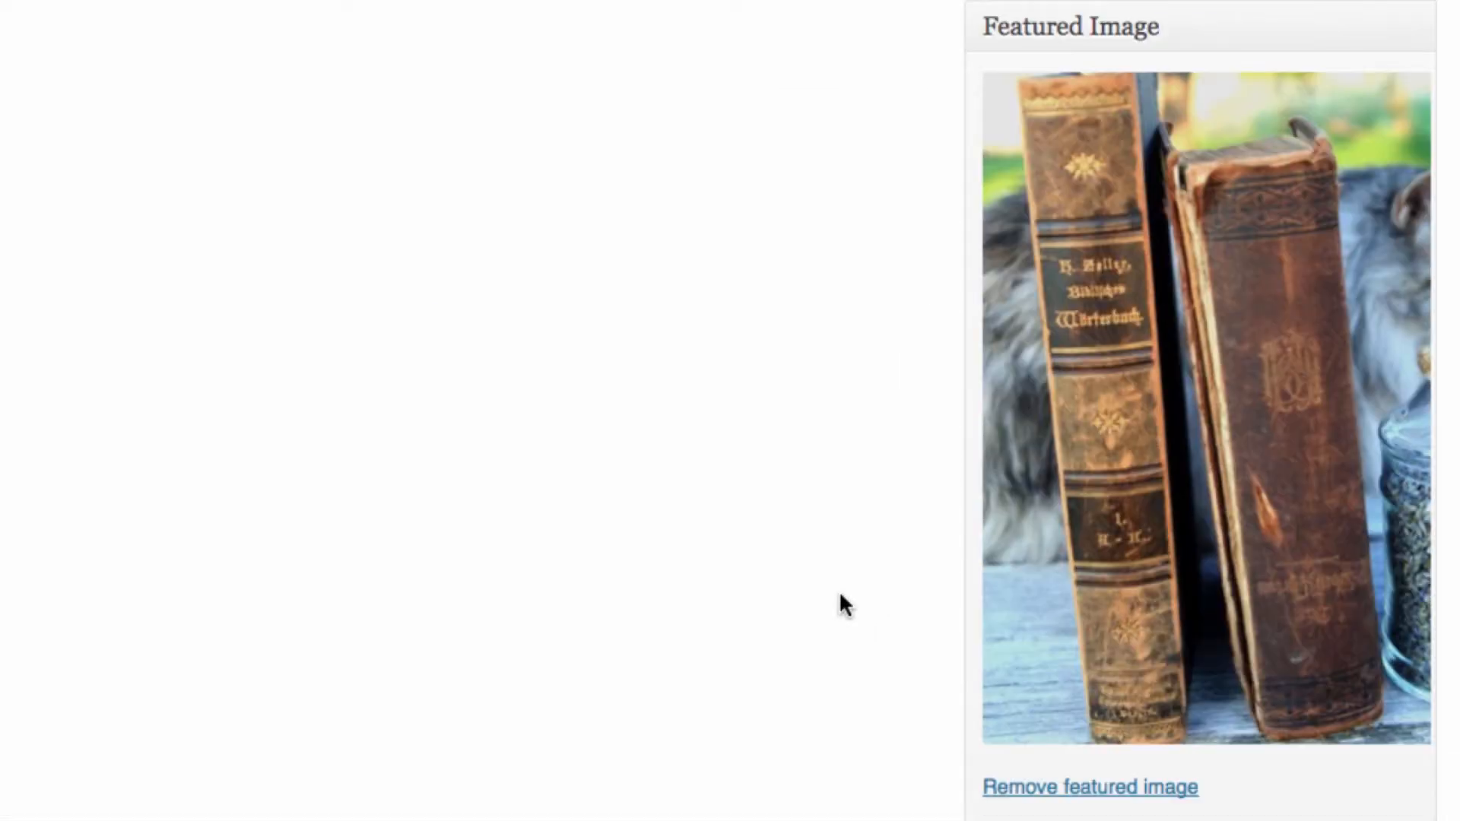
- Publish the post immediately with public visibility
{"action": "scroll", "coordinate": [838, 590], "scroll_direction": "up", "scroll_amount": 10}
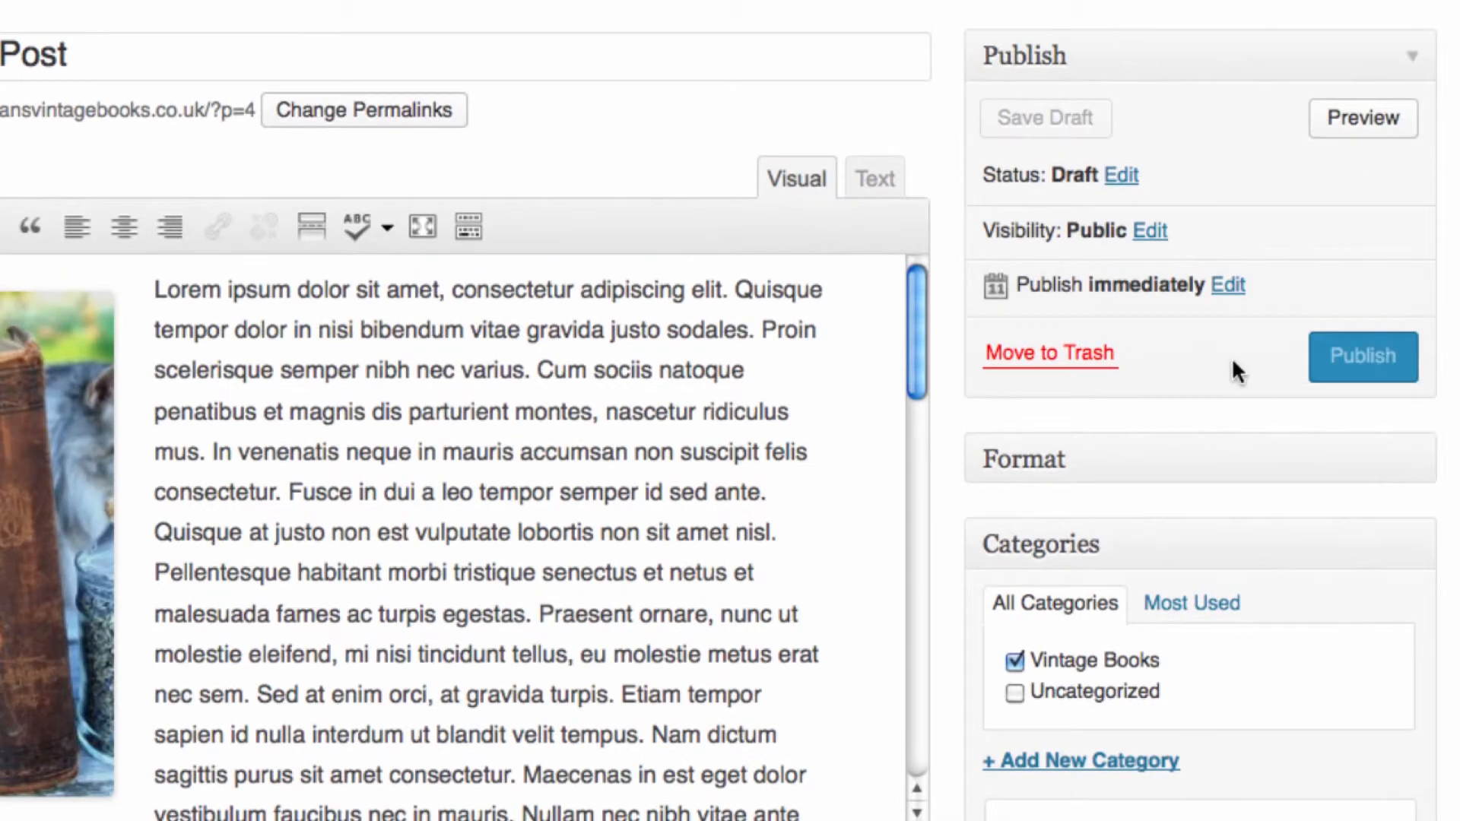
{"action": "left_click", "coordinate": [1228, 286]}
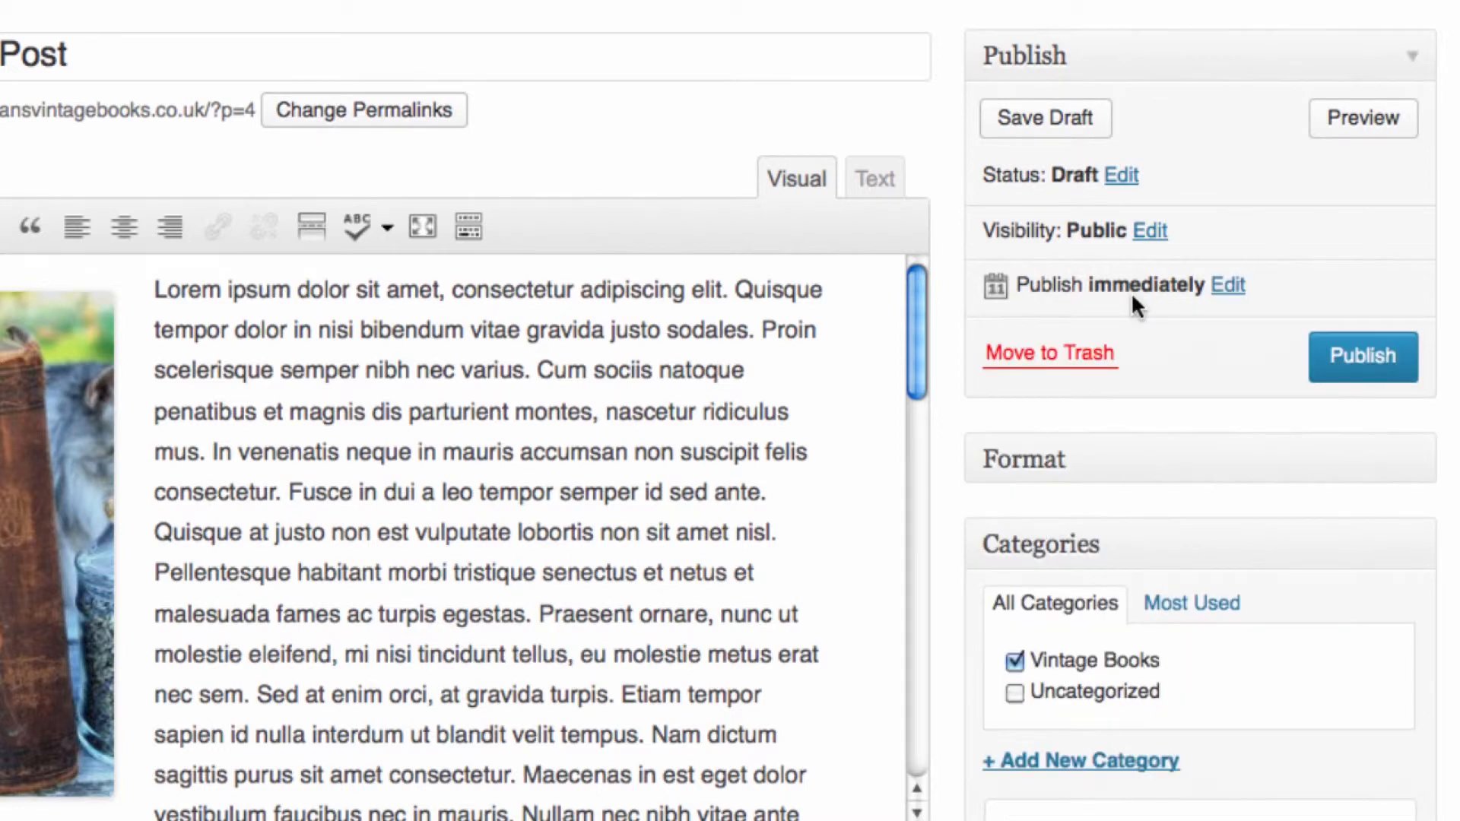
{"action": "left_click", "coordinate": [1356, 363]}
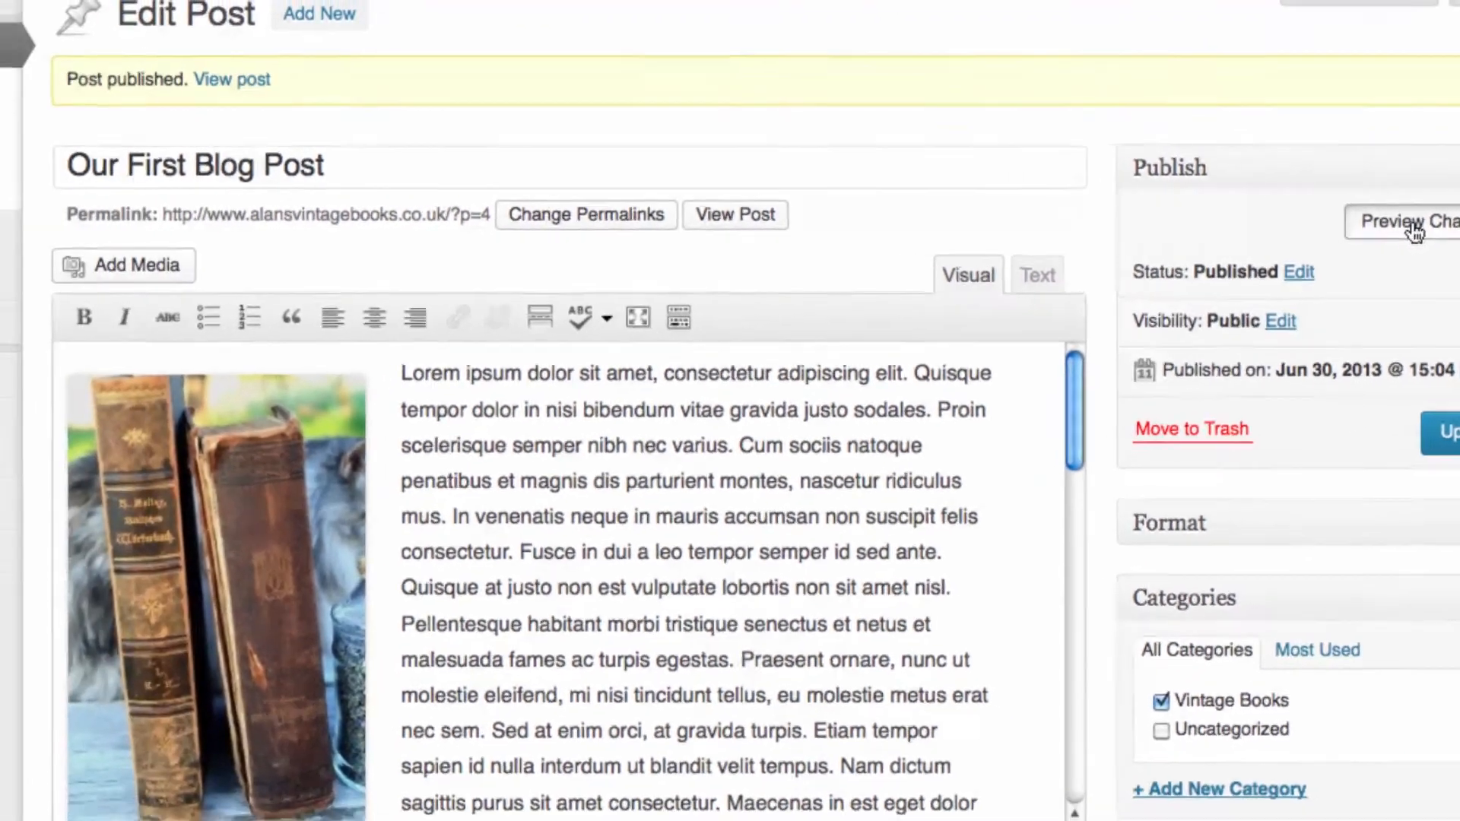
- Preview the published post on the site and check the featured image, the body text and the comment form
{"action": "left_click", "coordinate": [1297, 235]}
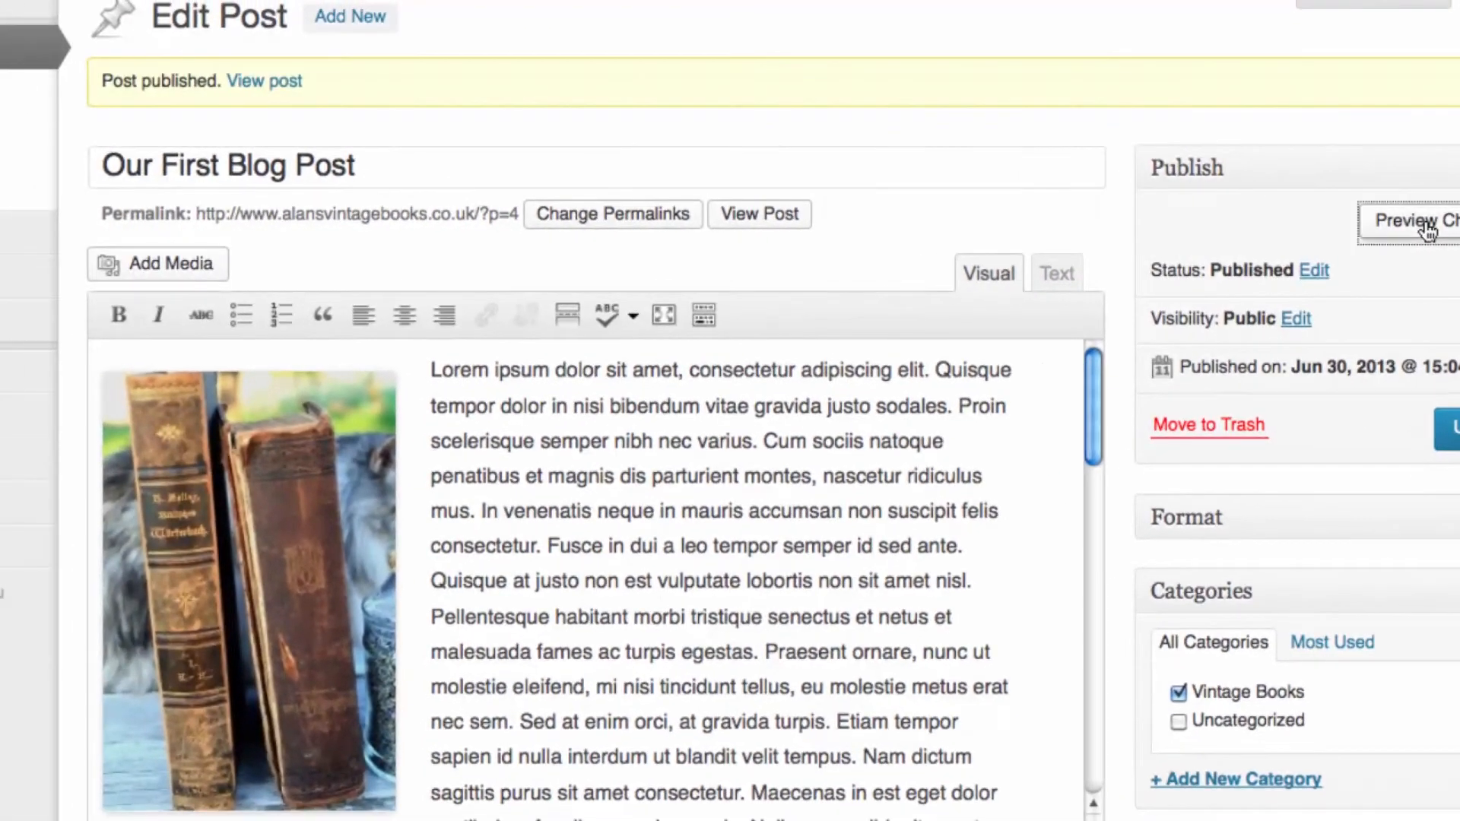
{"action": "scroll", "coordinate": [731, 411], "scroll_direction": "down", "scroll_amount": 1}
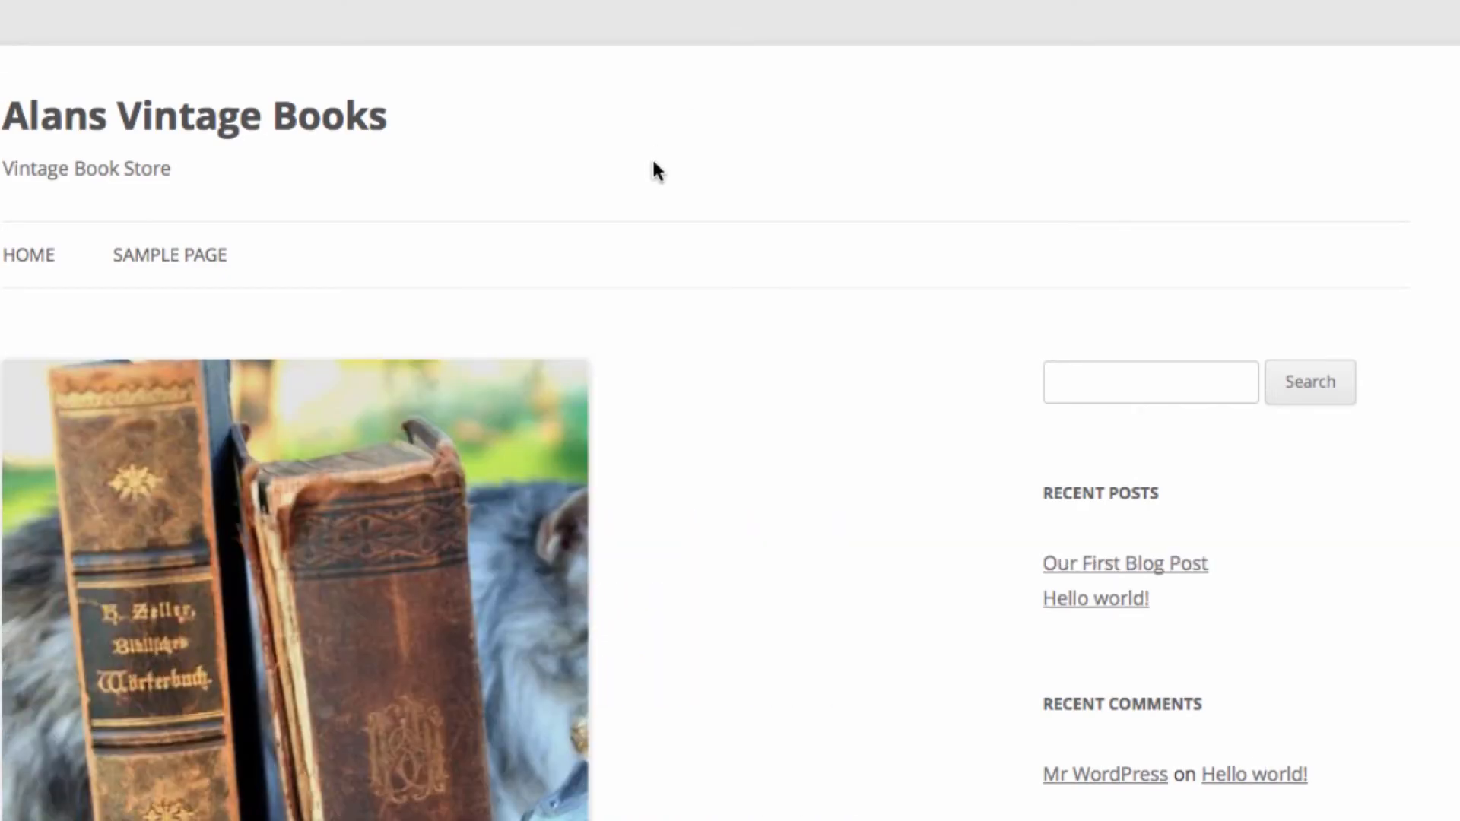
{"action": "scroll", "coordinate": [652, 170], "scroll_direction": "down", "scroll_amount": 5}
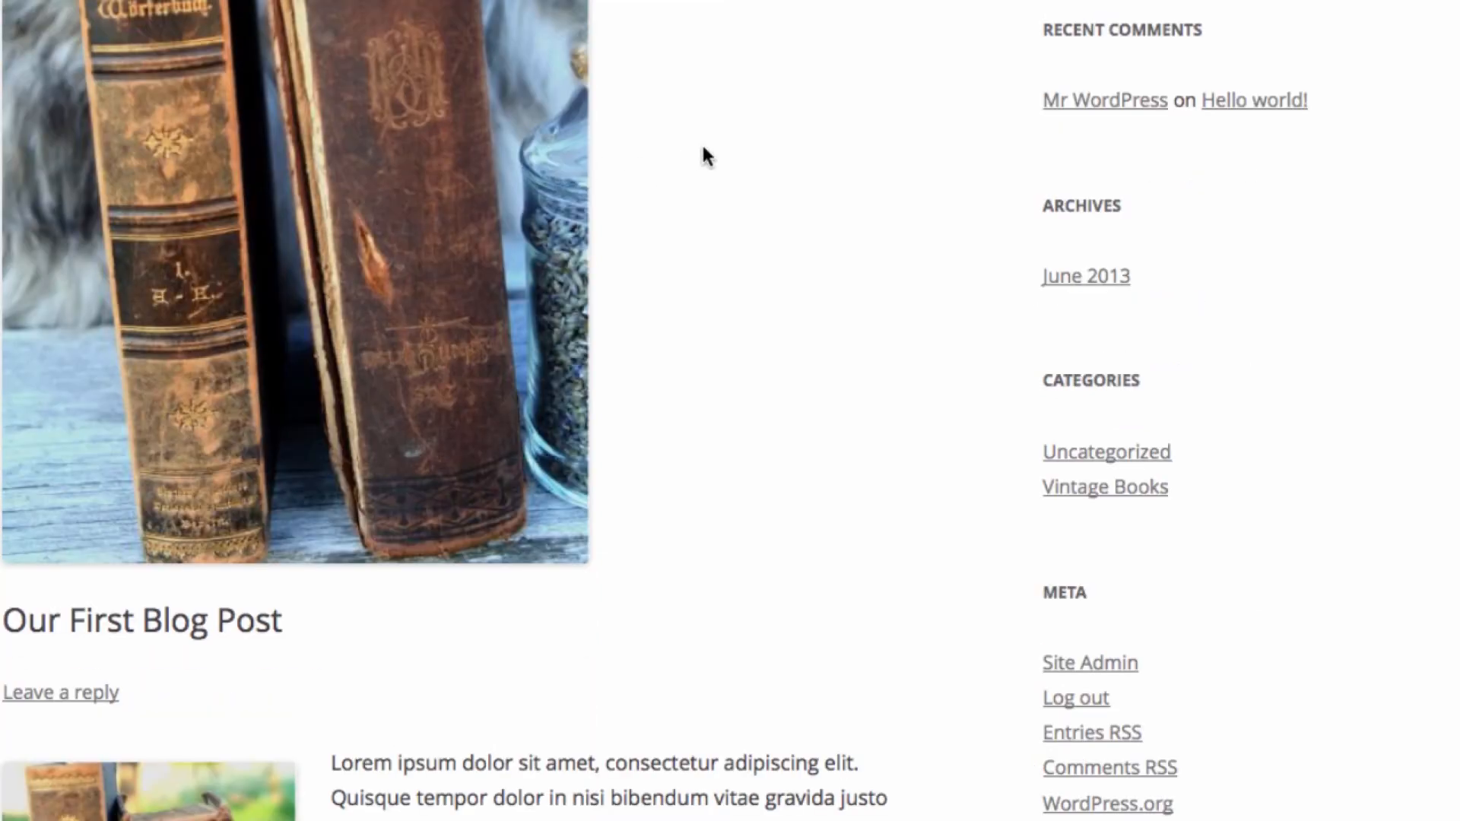
{"action": "scroll", "coordinate": [701, 143], "scroll_direction": "down", "scroll_amount": 5}
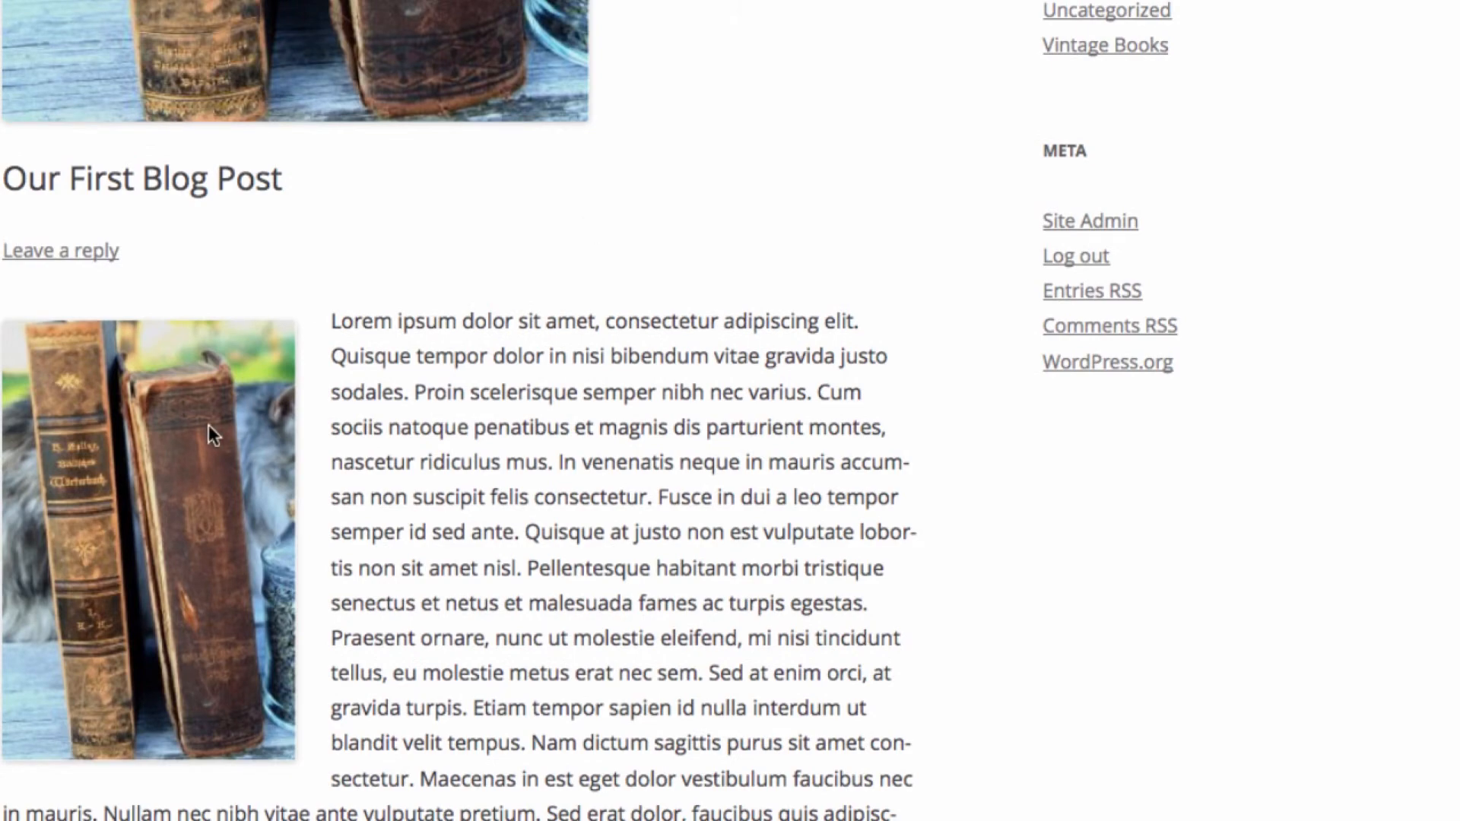
{"action": "scroll", "coordinate": [208, 424], "scroll_direction": "down", "scroll_amount": 15}
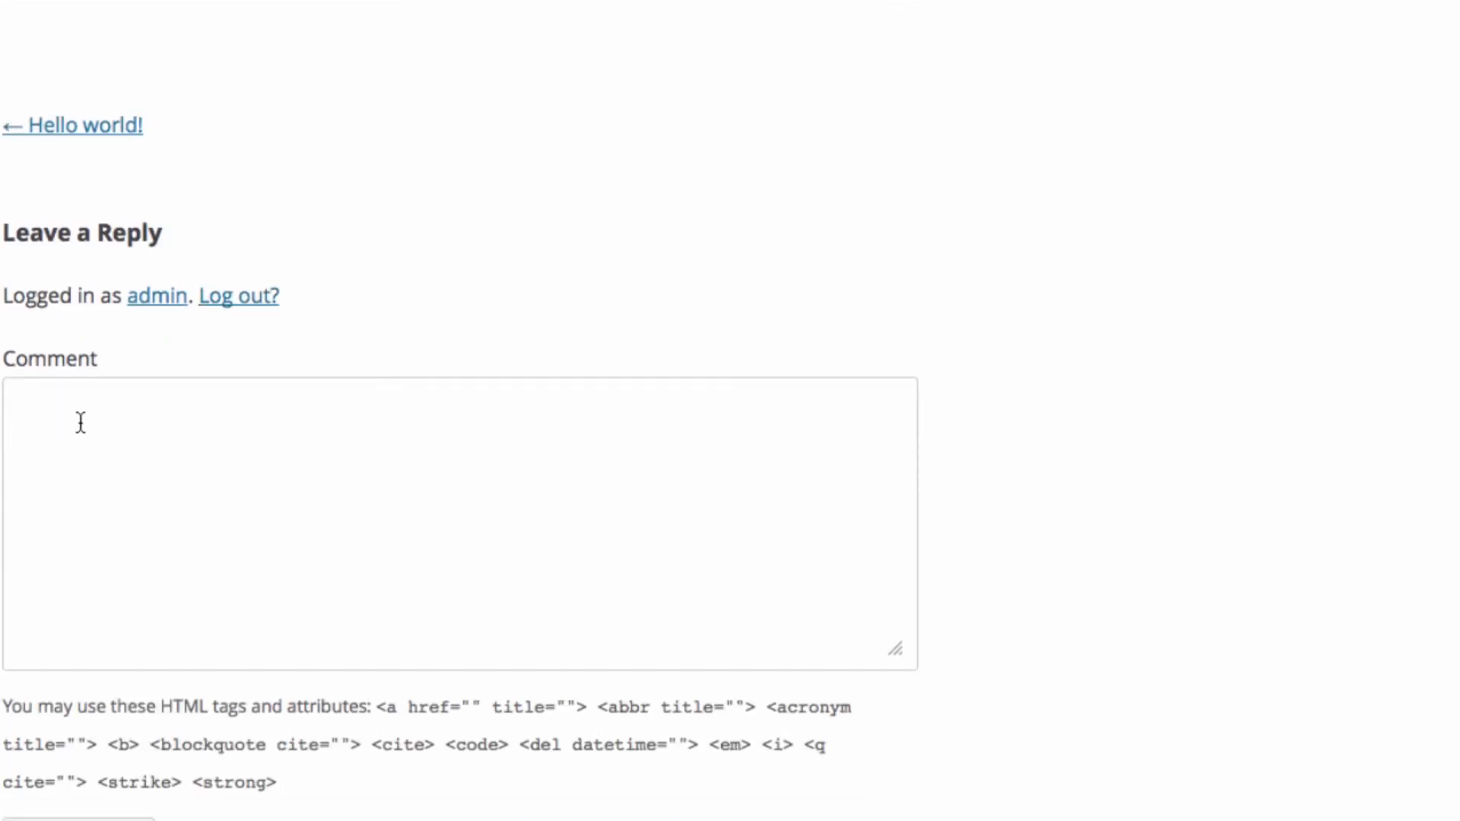
{"action": "left_click", "coordinate": [81, 422]}
{"action": "scroll", "coordinate": [450, 450], "scroll_direction": "up", "scroll_amount": 20}
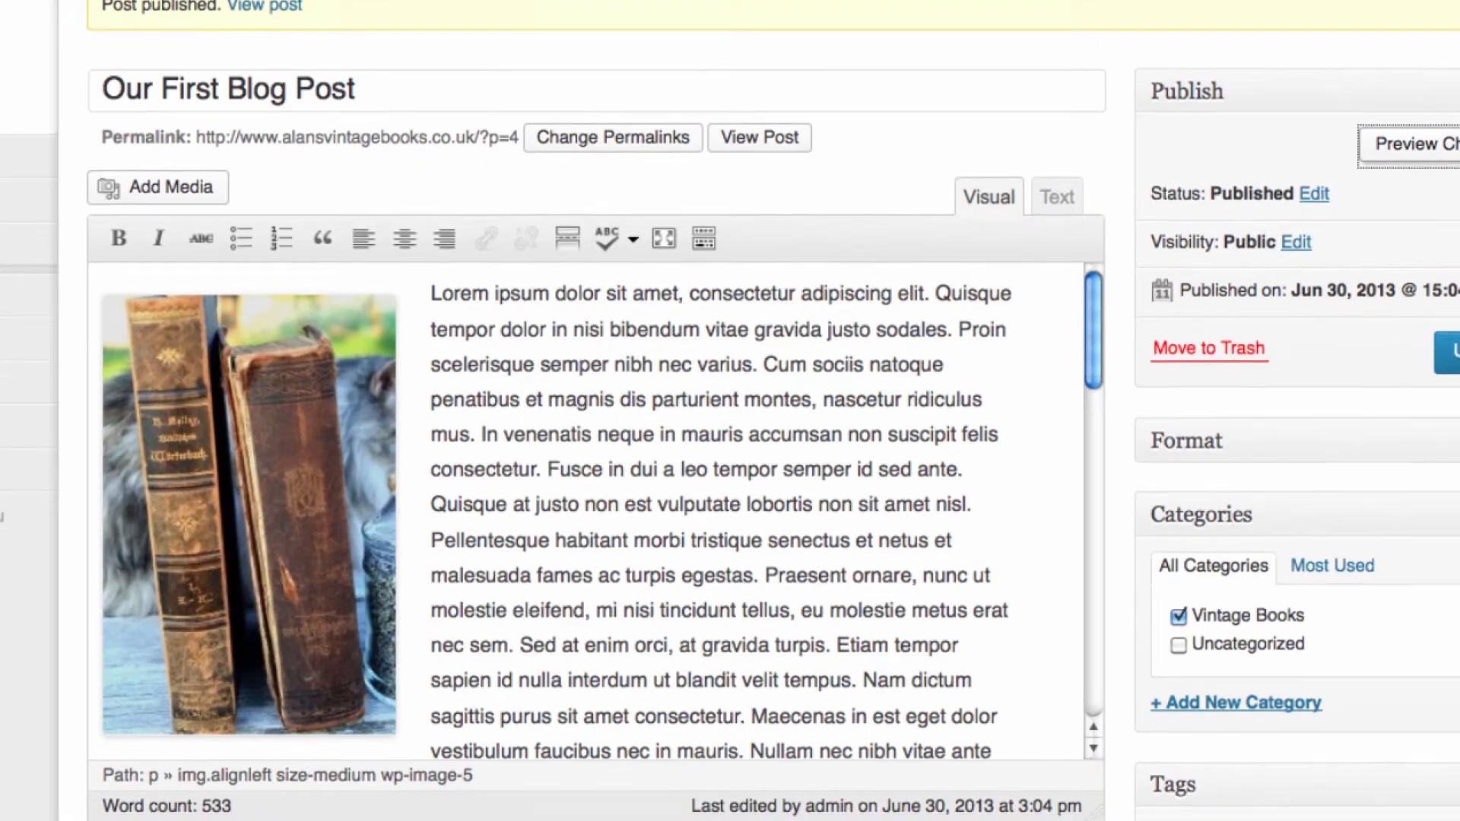
- Remove the featured image from the post and preview the page without it
{"action": "scroll", "coordinate": [1278, 807], "scroll_direction": "down", "scroll_amount": 15}
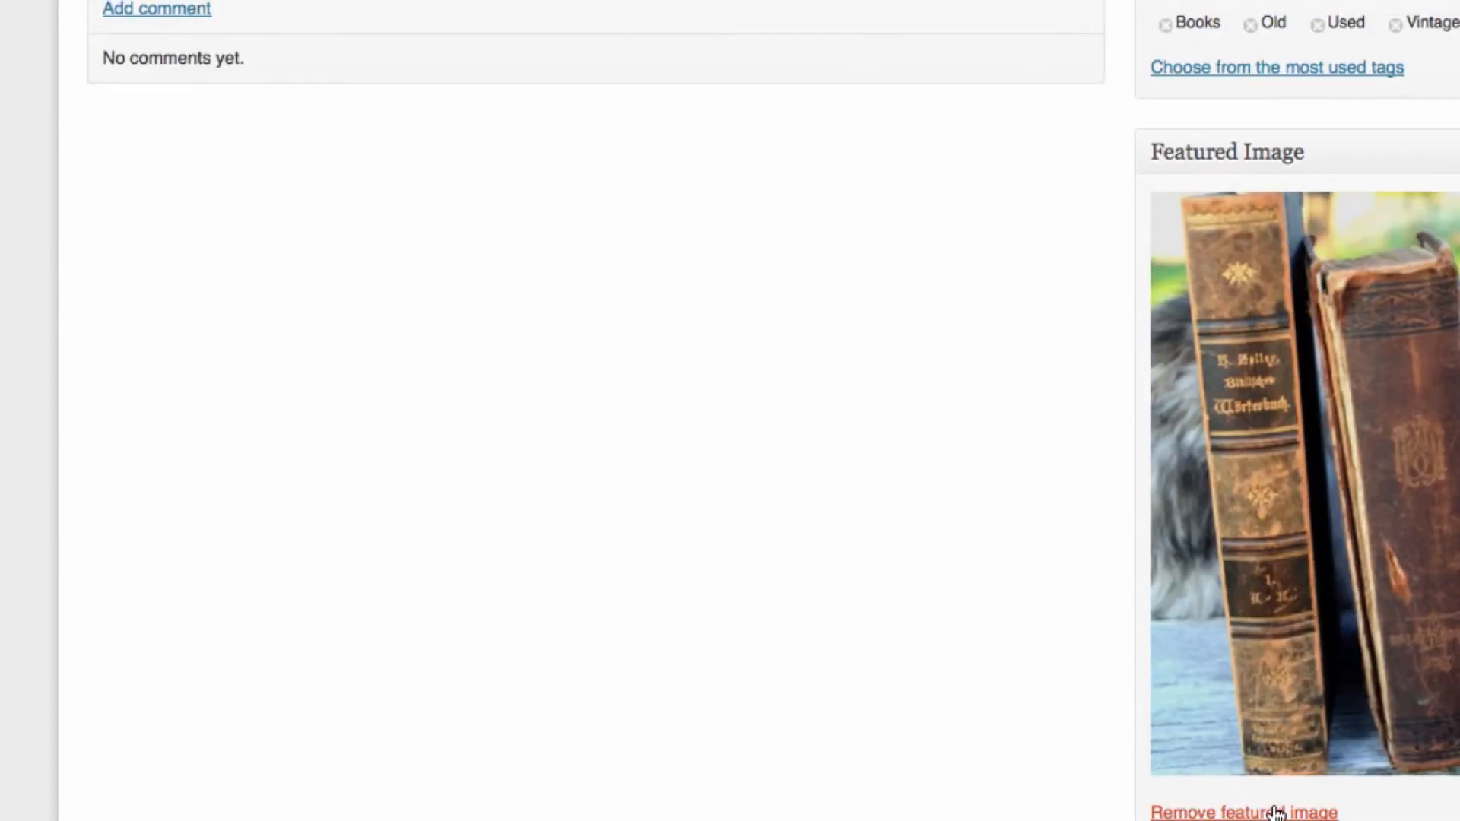
{"action": "left_click", "coordinate": [1278, 811]}
{"action": "scroll", "coordinate": [1278, 808], "scroll_direction": "up", "scroll_amount": 15}
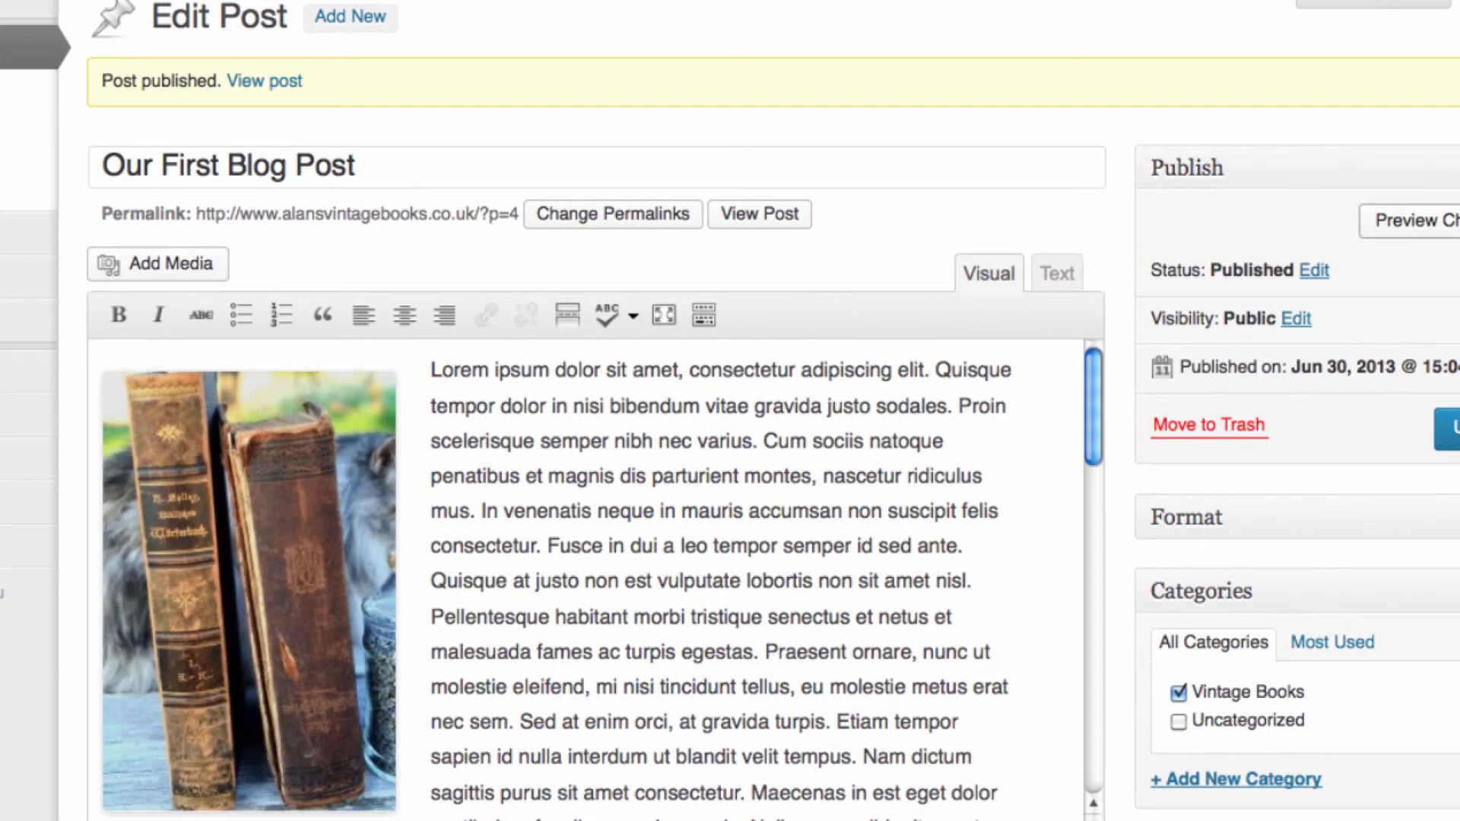
{"action": "left_click", "coordinate": [1451, 221]}
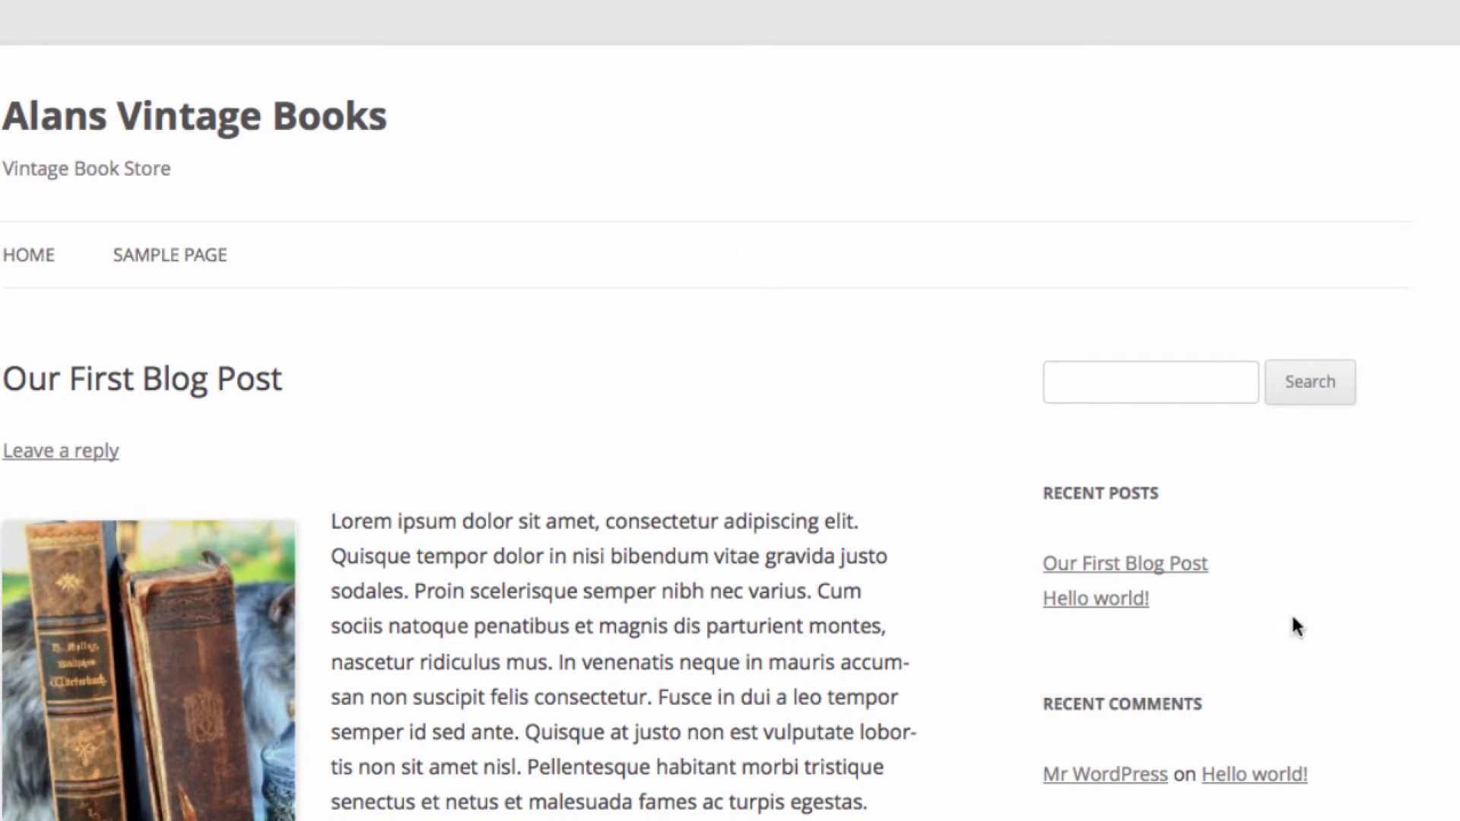
{"action": "scroll", "coordinate": [1284, 571], "scroll_direction": "down", "scroll_amount": 10}
{"action": "scroll", "coordinate": [1284, 571], "scroll_direction": "up", "scroll_amount": 10}
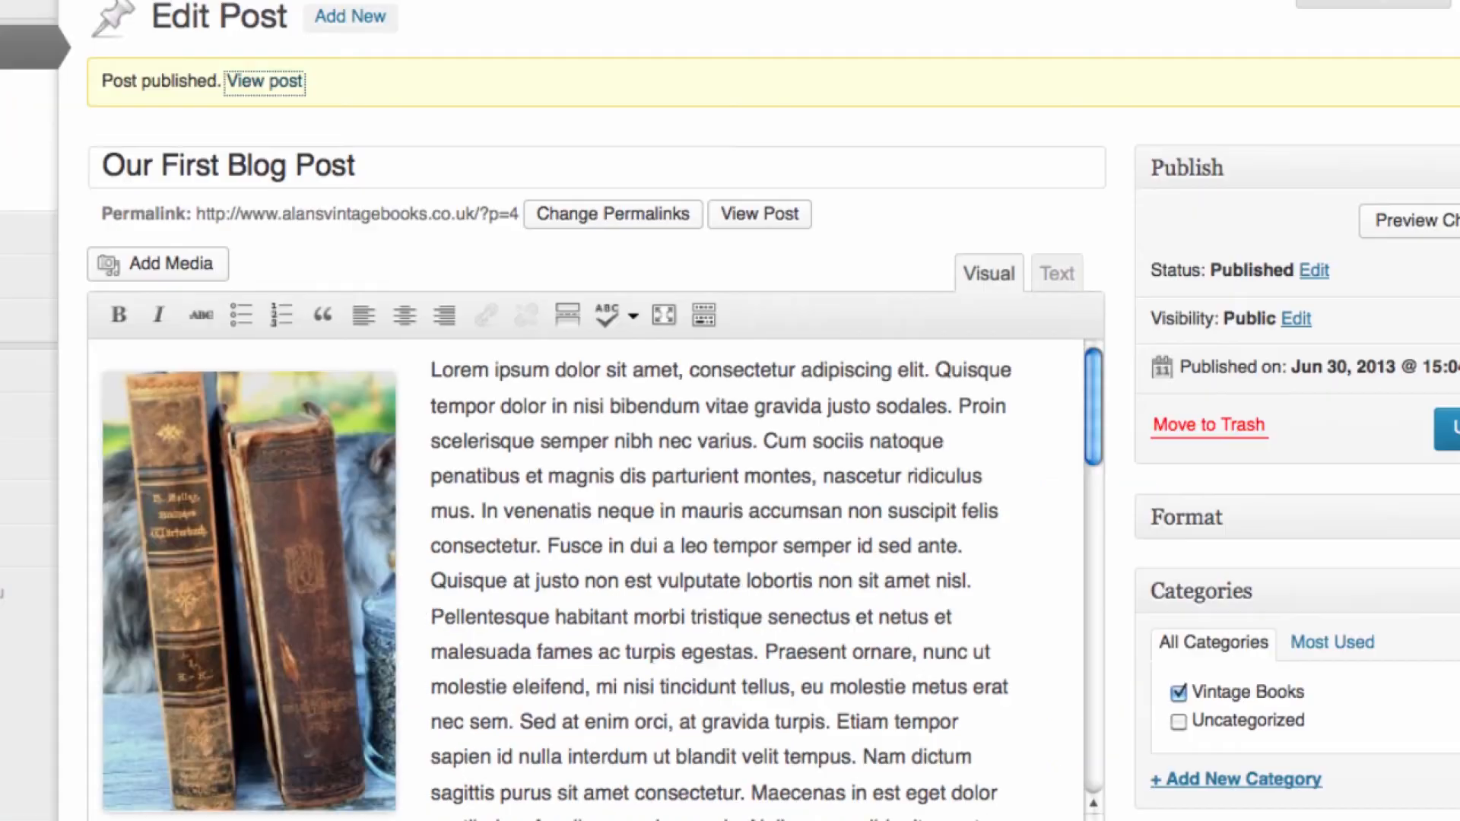
- Update the published post and look through it on the site
{"action": "left_click", "coordinate": [1448, 430]}
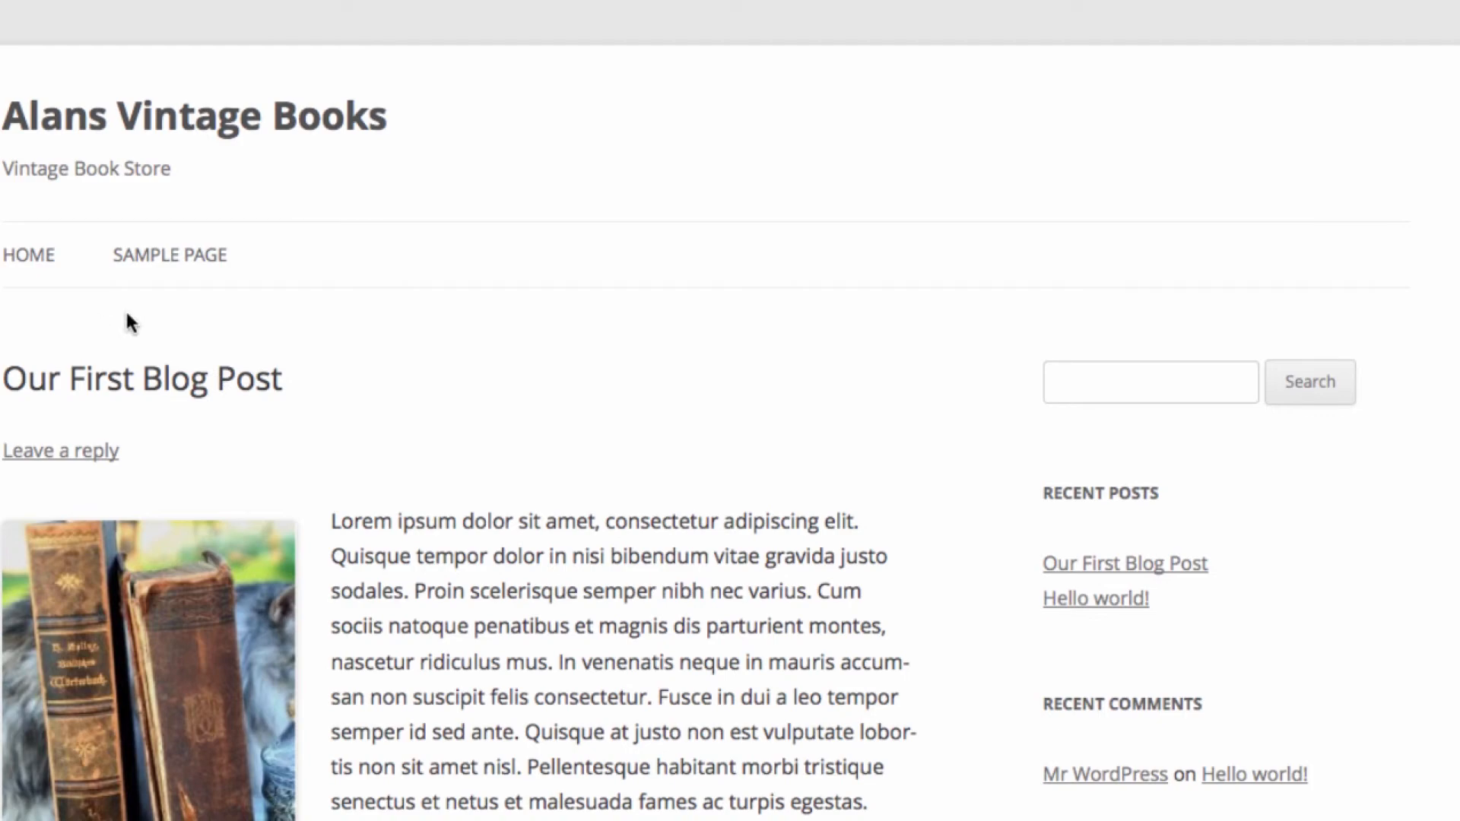
{"action": "scroll", "coordinate": [596, 214], "scroll_direction": "down", "scroll_amount": 15}
{"action": "scroll", "coordinate": [353, 193], "scroll_direction": "down", "scroll_amount": 7}
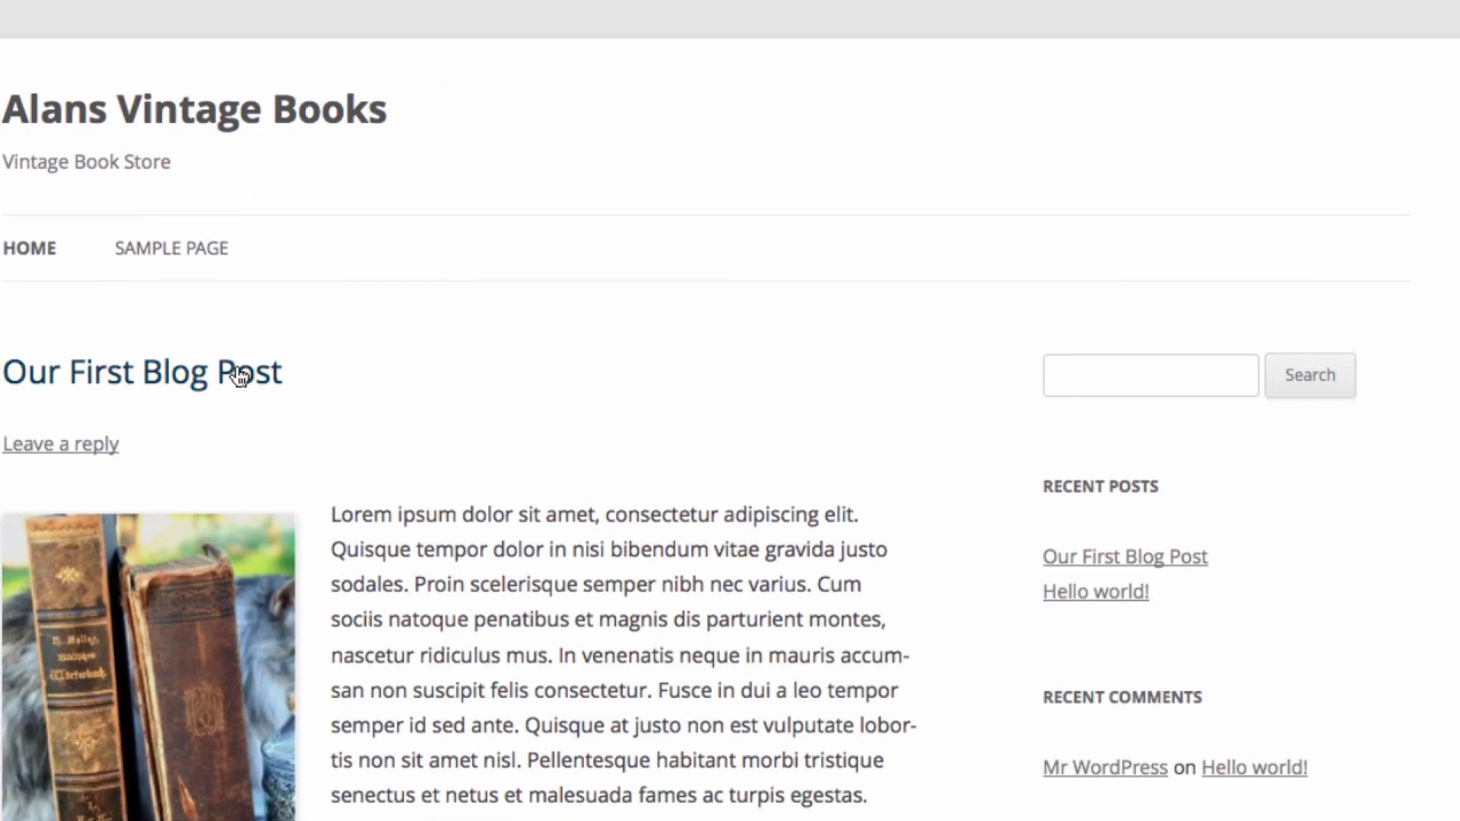
- Open "Our First Blog Post" from the site's home page and read through its single-post page
{"action": "left_click", "coordinate": [239, 375]}
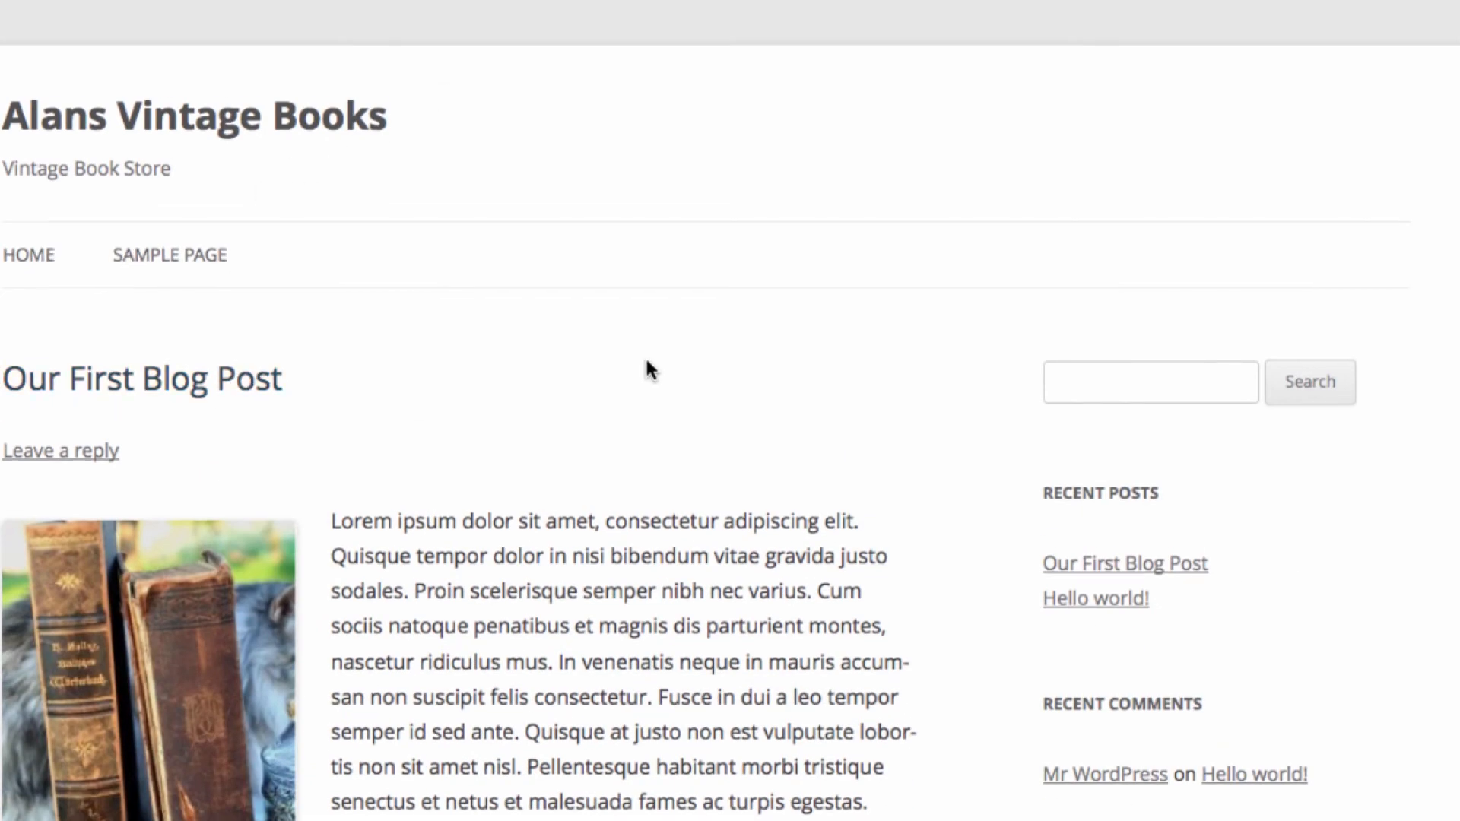
{"action": "scroll", "coordinate": [647, 359], "scroll_direction": "down", "scroll_amount": 15}
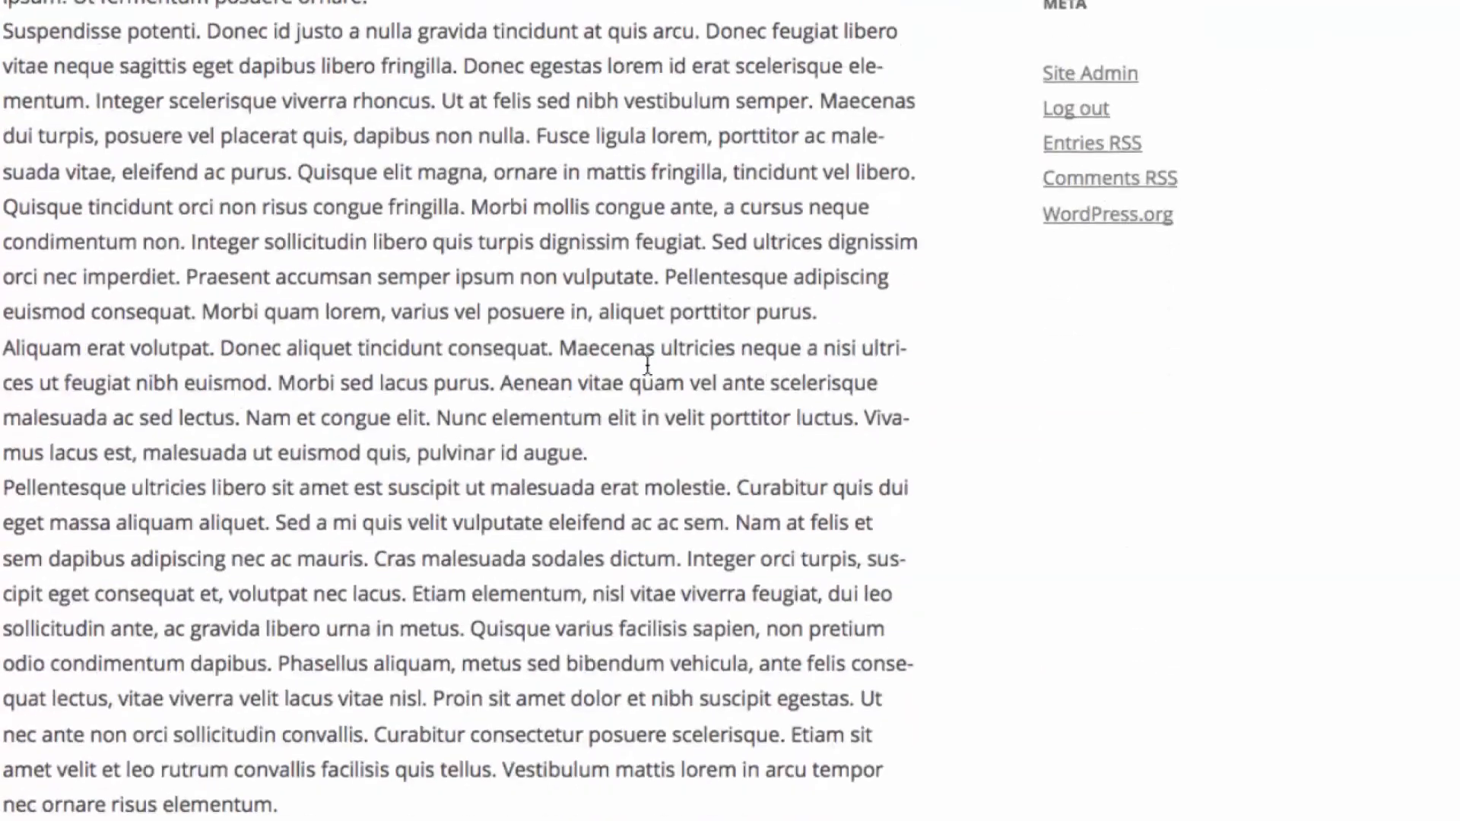
{"action": "scroll", "coordinate": [647, 365], "scroll_direction": "up", "scroll_amount": 15}
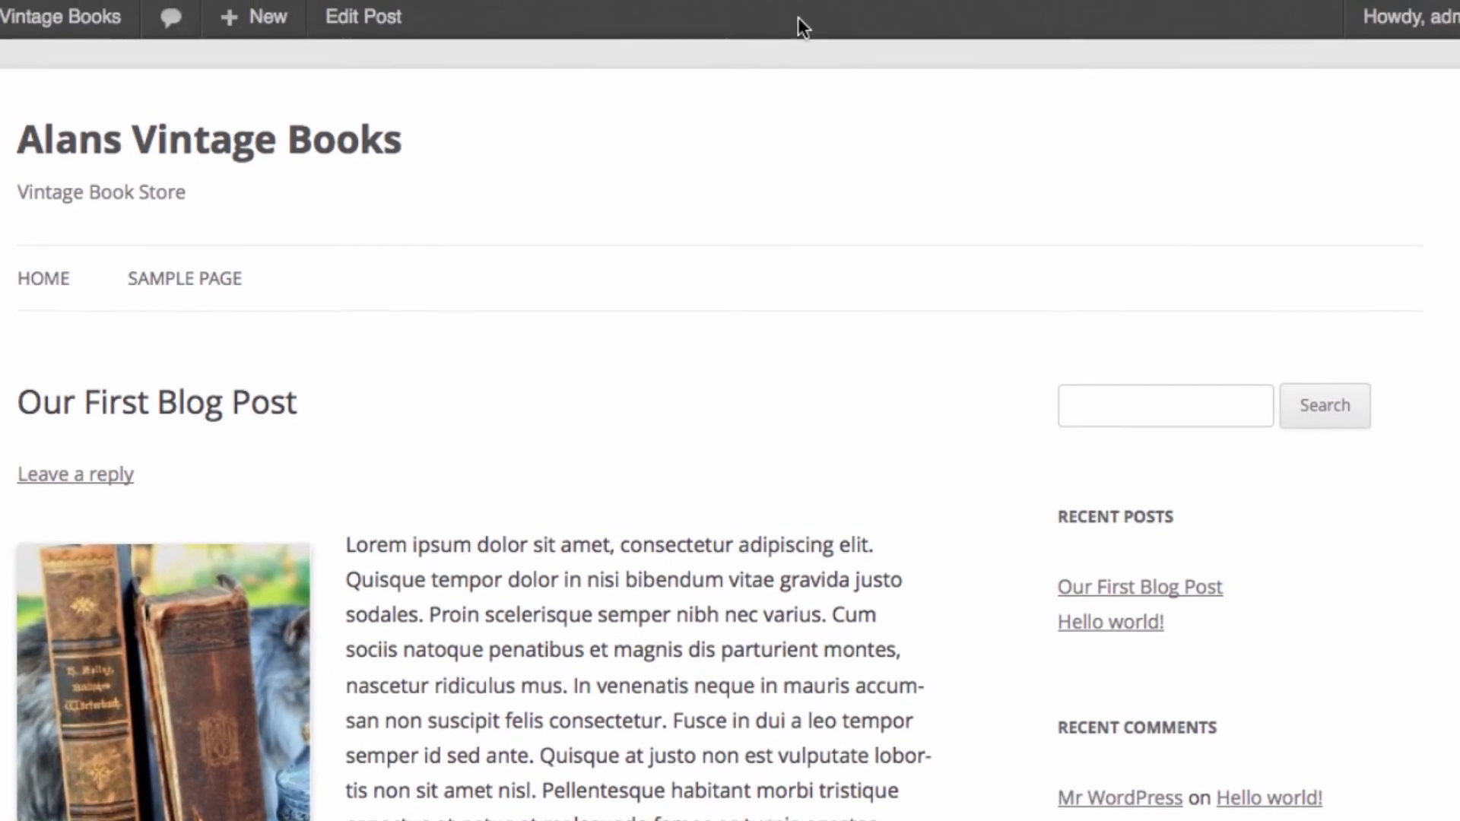
- Log out of the admin account and return to the site's home page to see it as a visitor
{"action": "mouse_move", "coordinate": [1407, 55]}
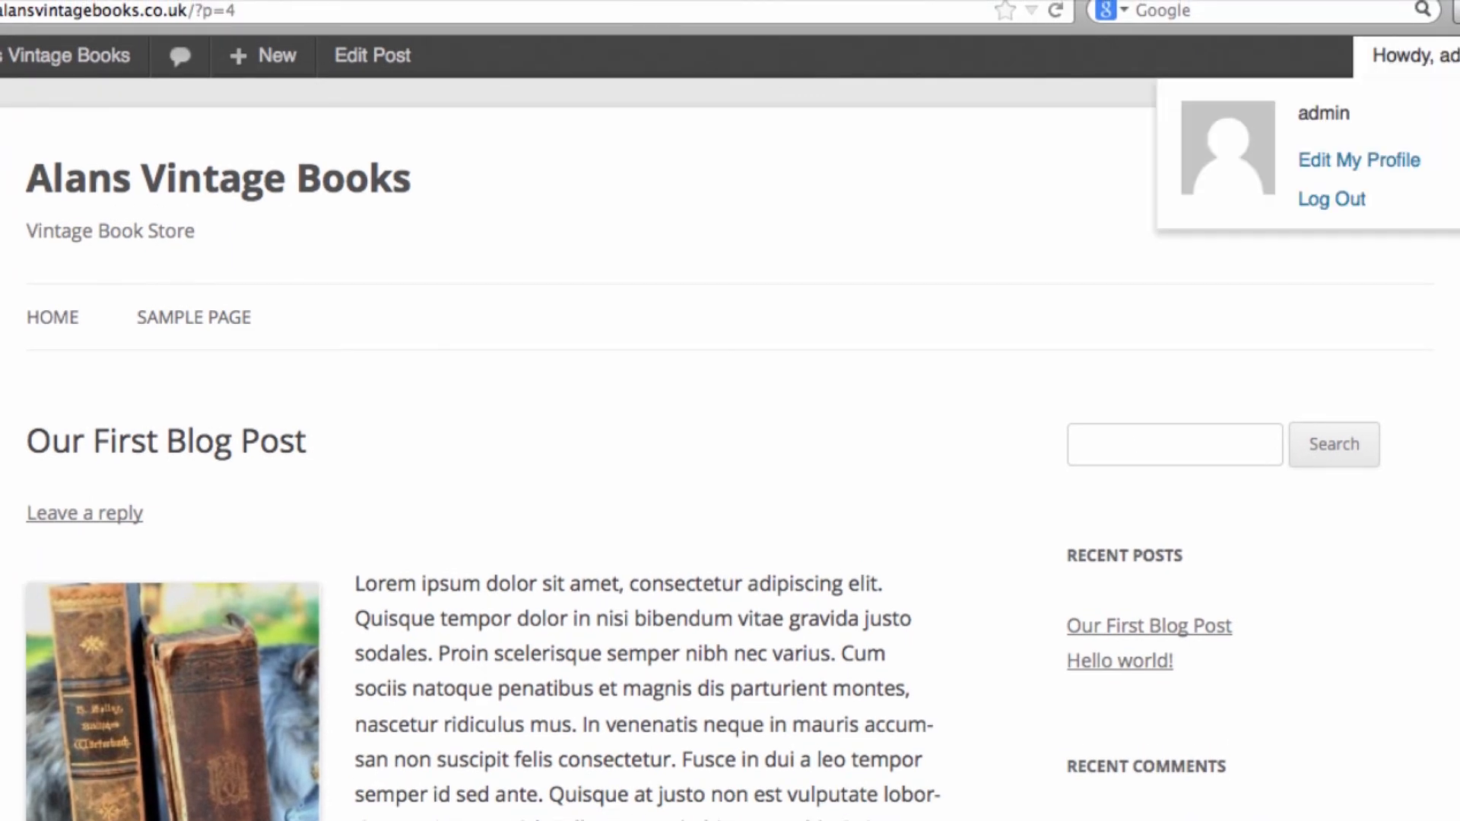
{"action": "left_click", "coordinate": [1367, 201]}
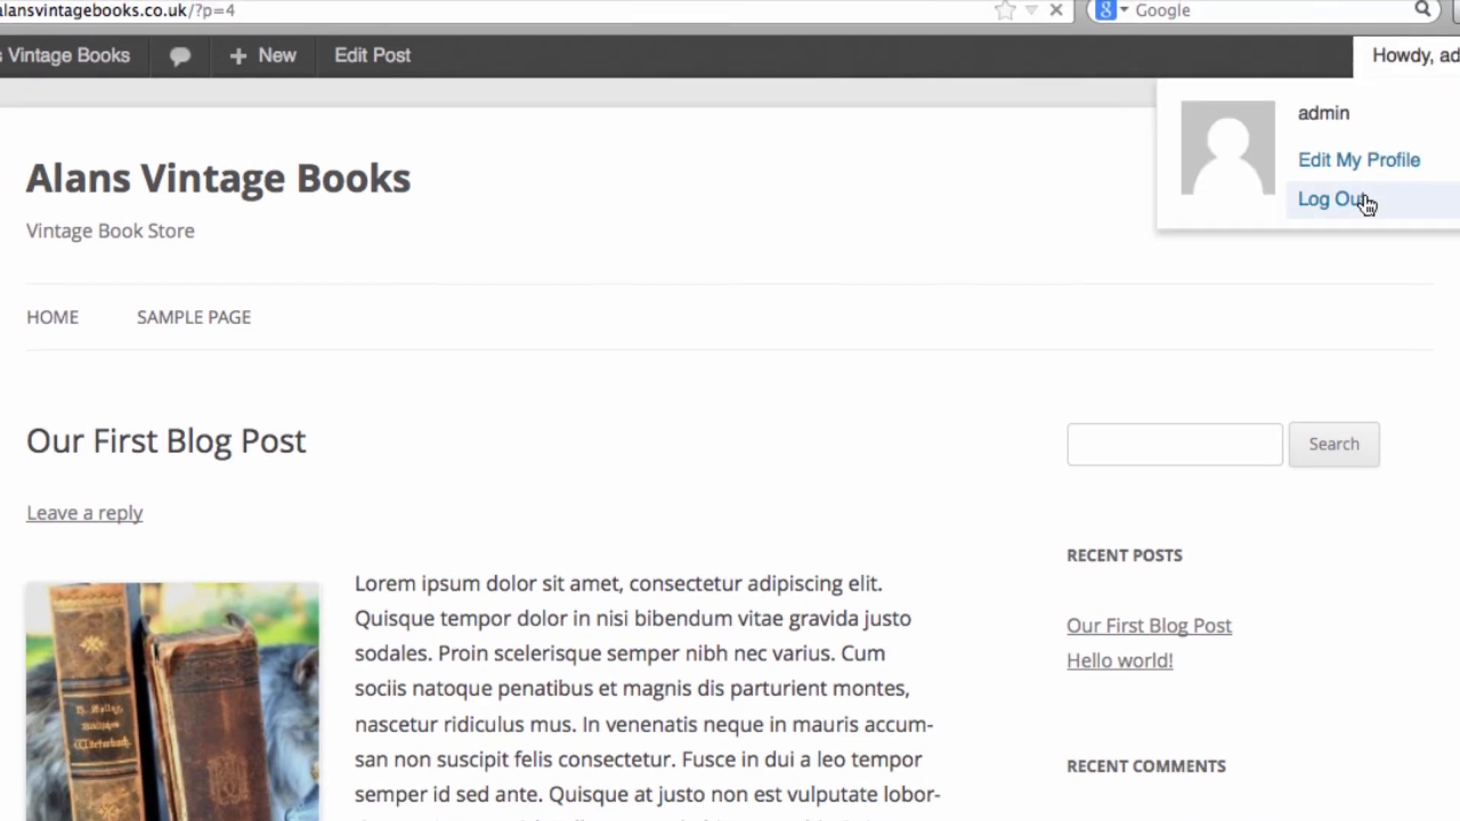
{"action": "left_click", "coordinate": [671, 813]}
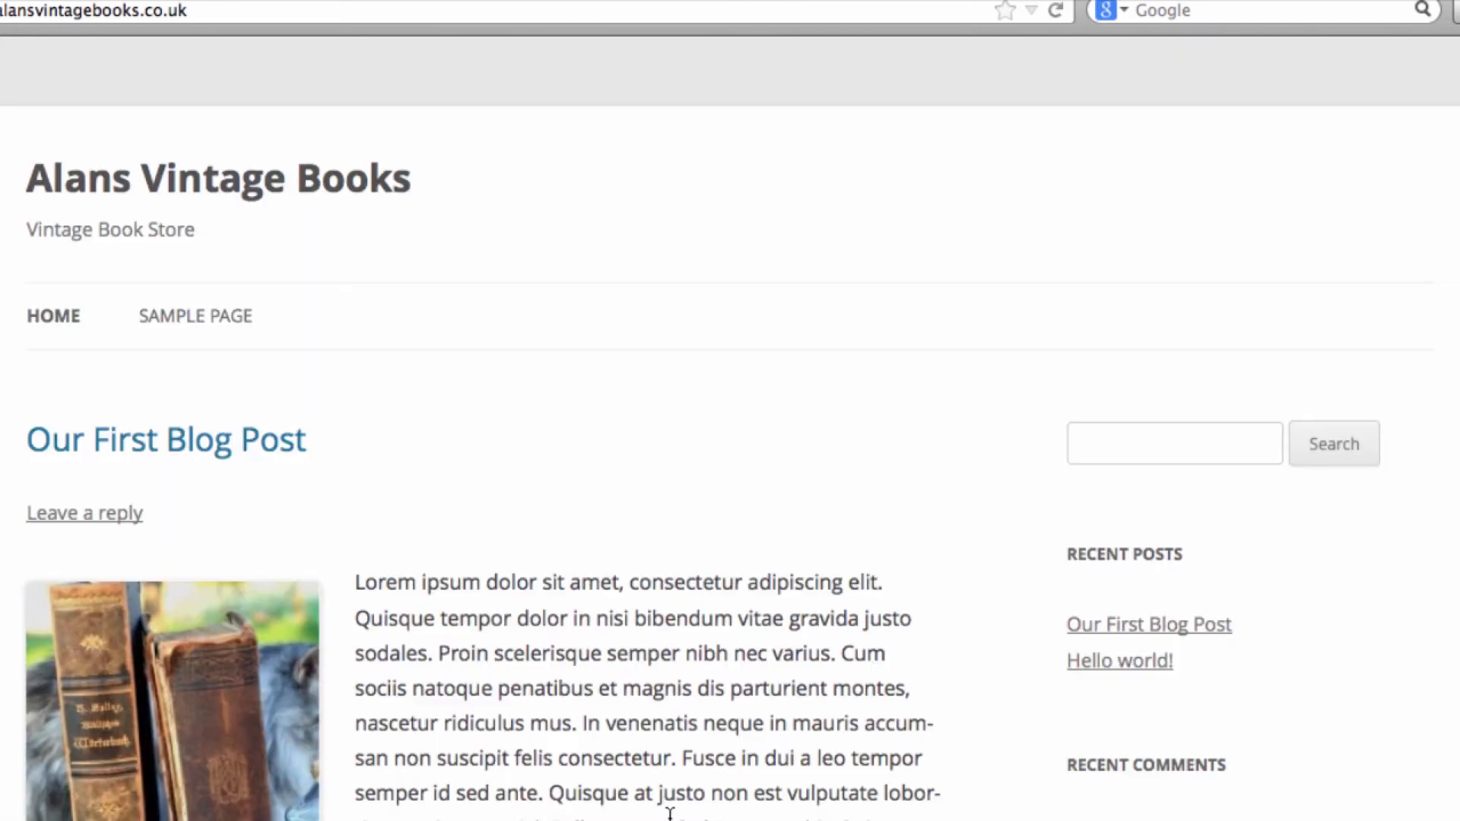